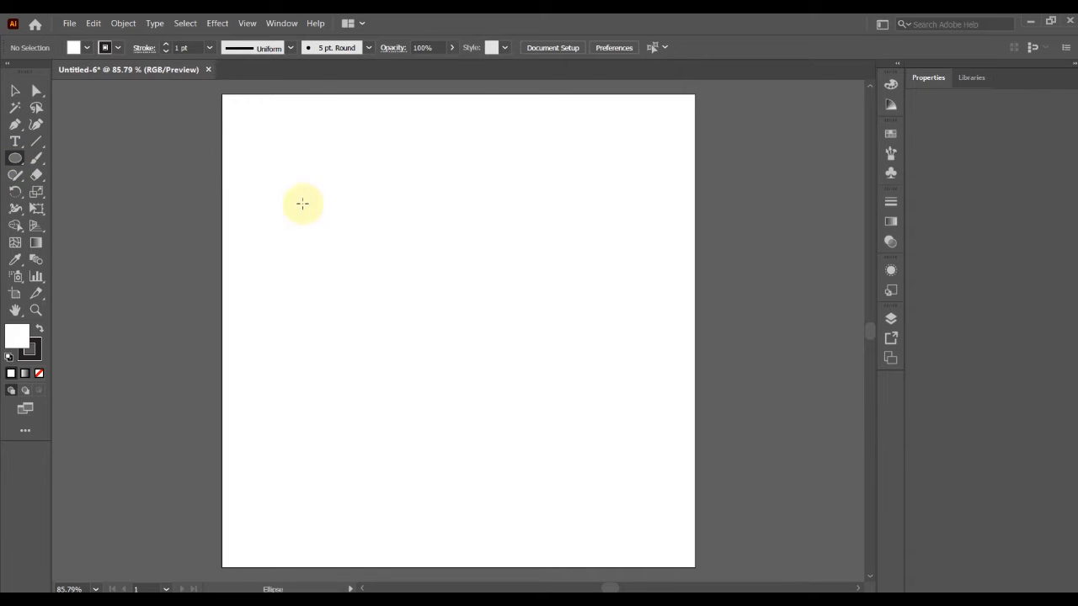
Draw a circle and duplicate it twice, with one copy level beside it and one centred below the pair.
drag(298, 214, 403, 318)
click(15, 90)
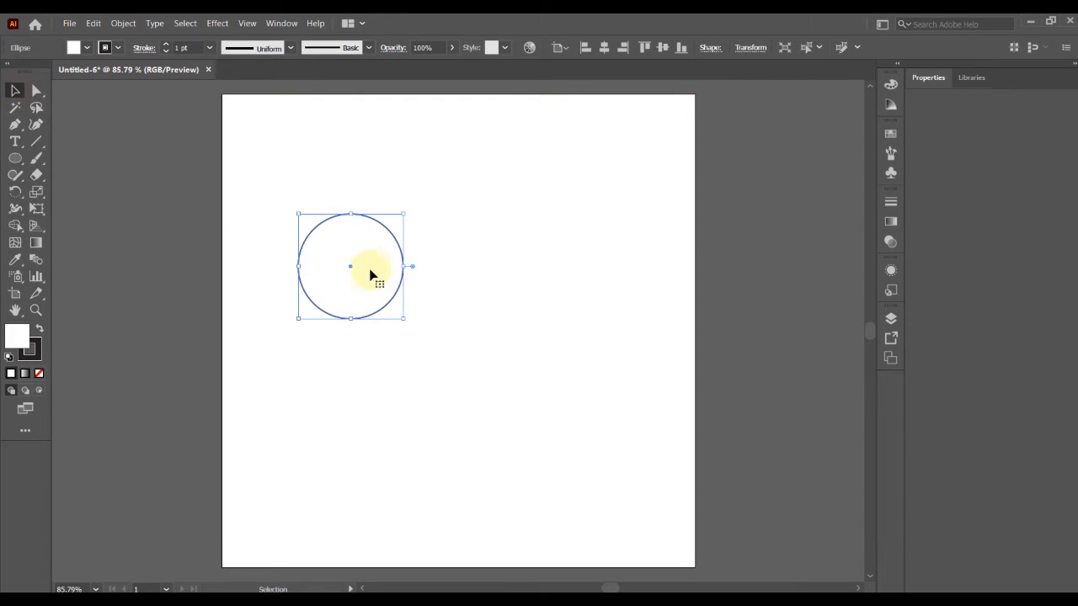
drag(374, 280, 497, 295)
key(ctrl+z)
drag(371, 272, 456, 375)
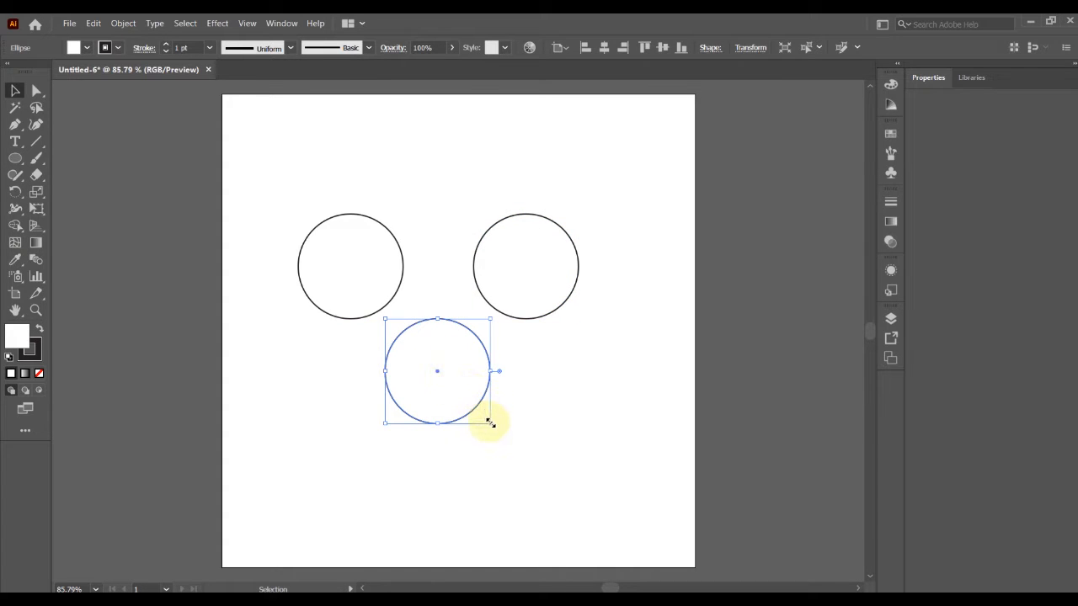
Enlarge the lower circle from its centre to about twice its diameter and nudge it up so it overlaps both small circles.
drag(491, 425, 560, 488)
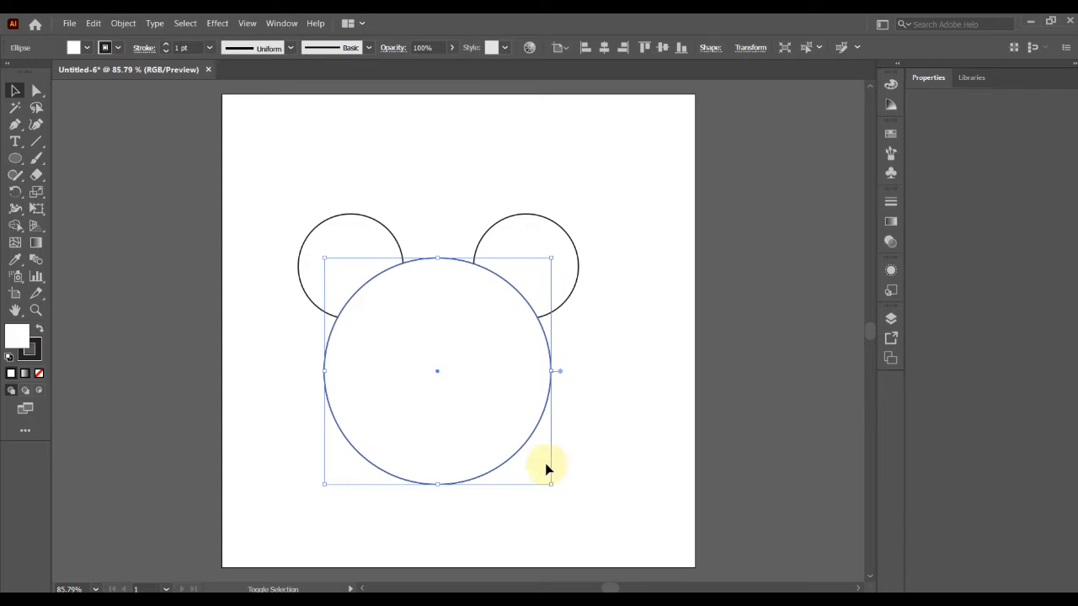
click(15, 90)
key(Up)
key(Up)
key(Up)
key(Up)
key(Up)
key(Up)
key(Up)
key(Up)
key(Up)
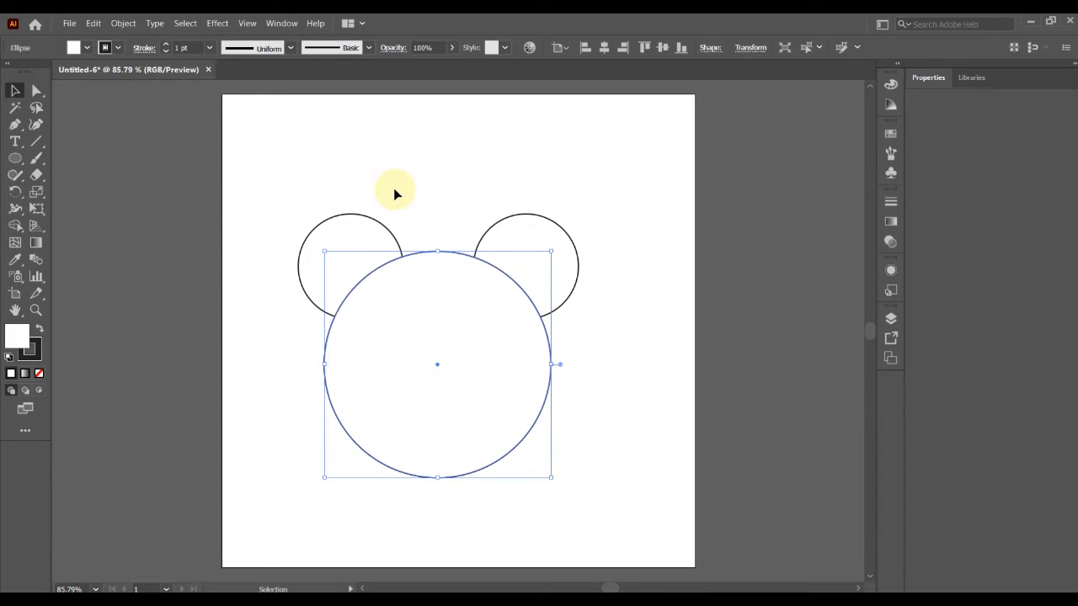
key(Up)
key(Up)
key(Up)
key(Up)
key(Up)
key(Up)
key(Up)
key(Up)
key(Up)
key(Up)
key(Up)
key(Up)
key(Up)
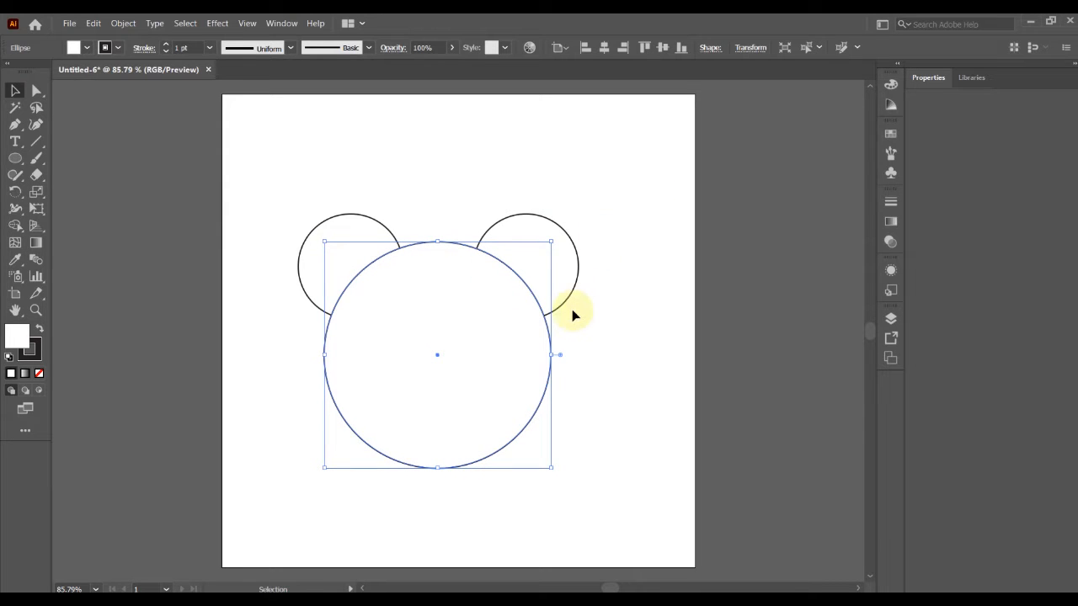
Group the three overlapping circles and move the group slightly toward the artboard's right side.
click(575, 281)
click(429, 299)
click(341, 228)
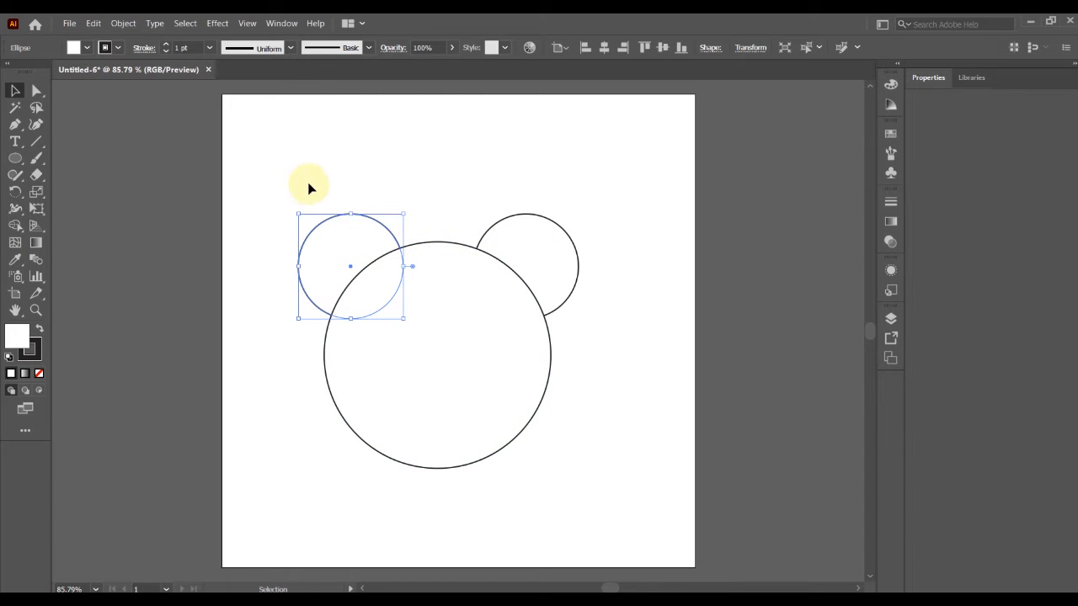
drag(316, 179, 560, 405)
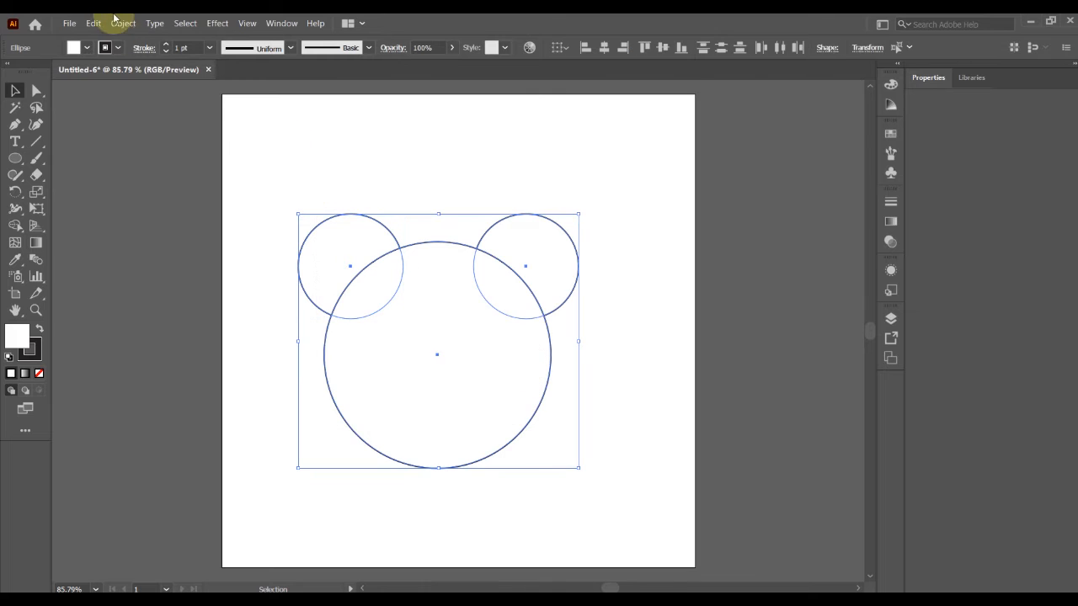
click(122, 22)
click(135, 82)
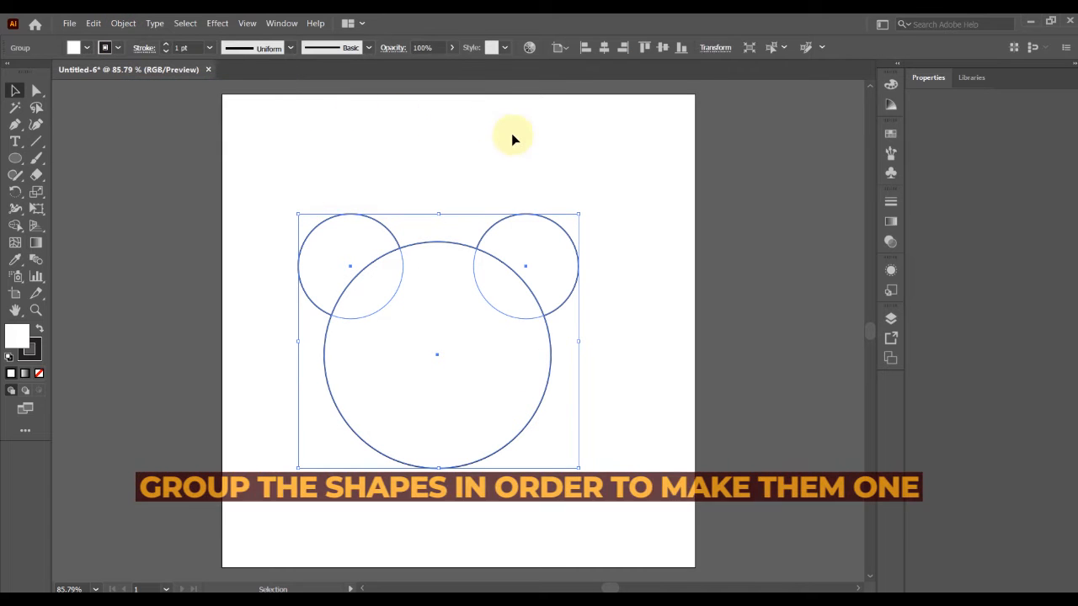
click(513, 134)
drag(458, 286, 479, 293)
Fill the grouped circles with blue, keeping the dark stroke.
click(85, 48)
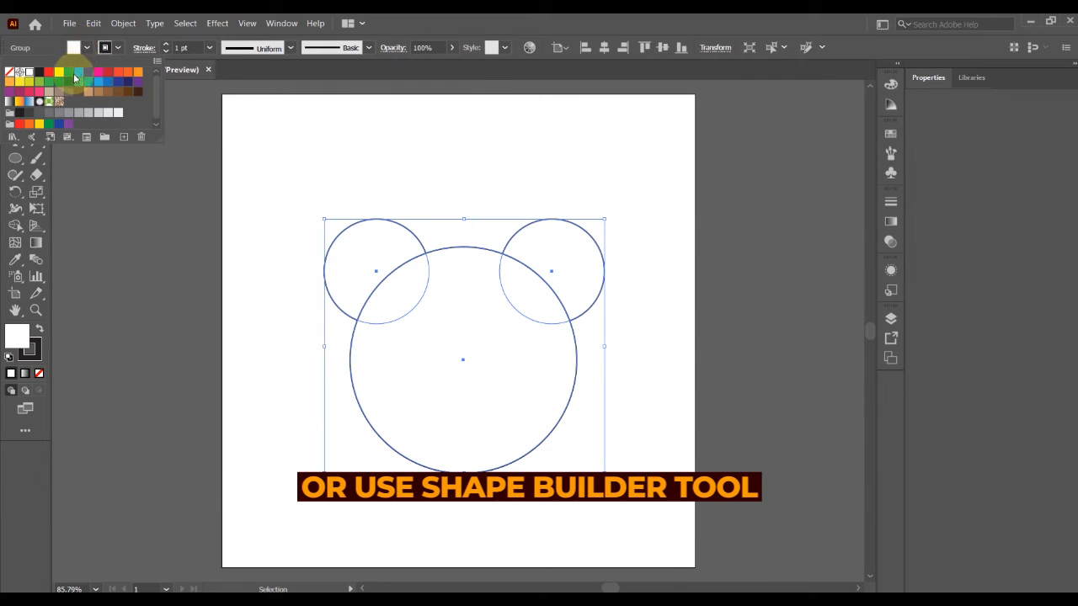
click(78, 74)
click(119, 49)
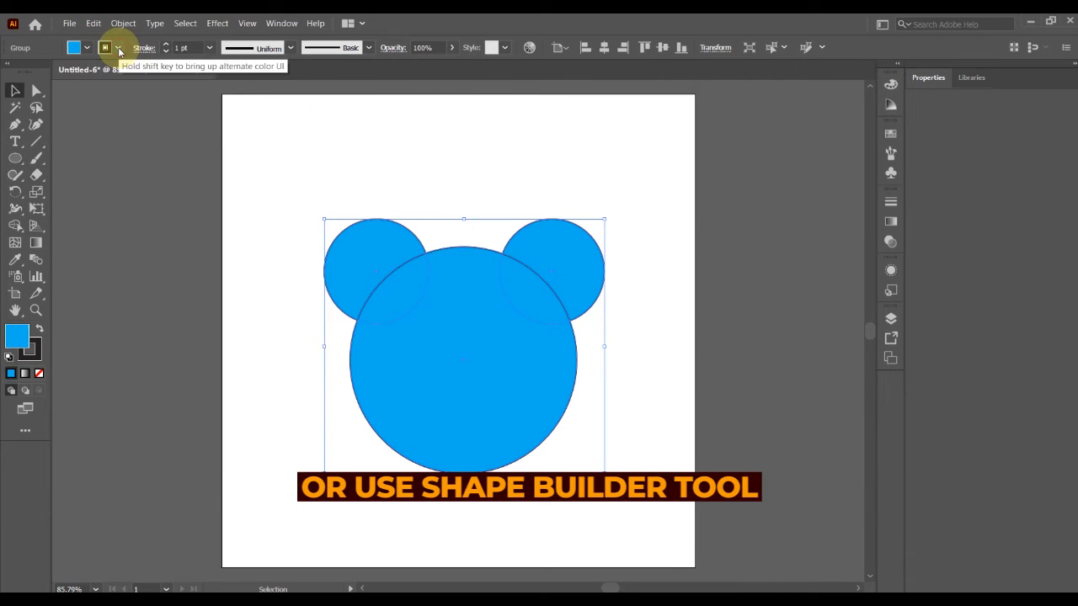
click(118, 49)
click(480, 161)
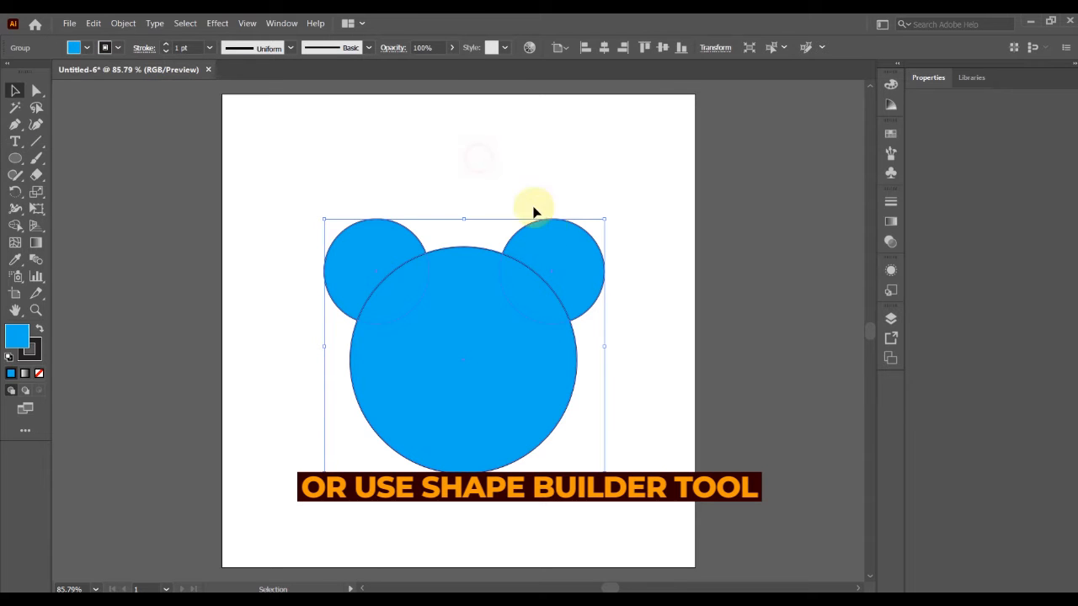
Move the blue group of circles slightly up and to the left on the artboard.
click(515, 162)
drag(499, 304, 462, 301)
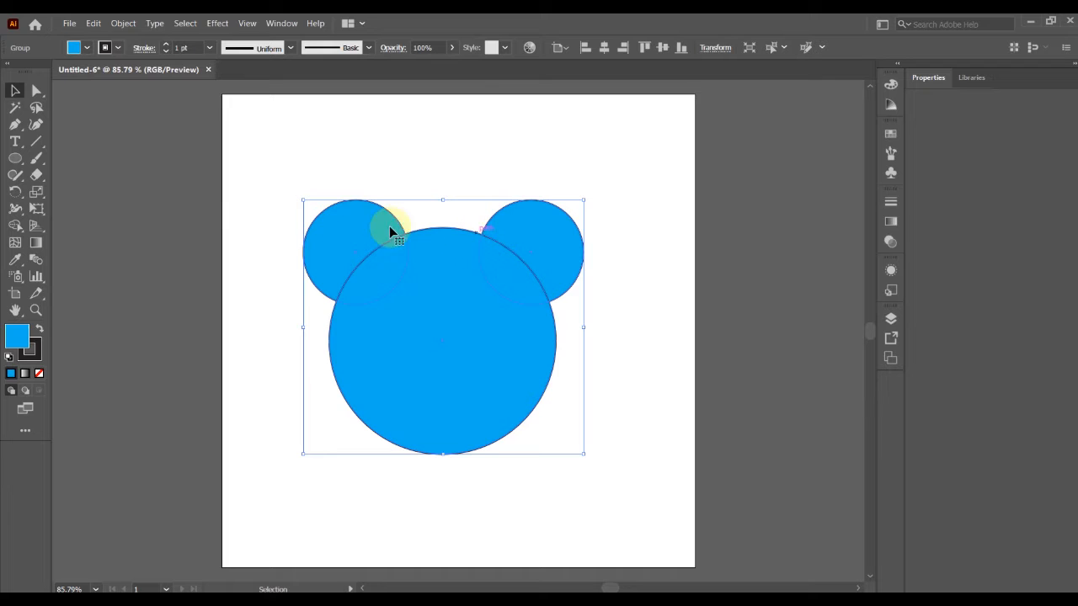
click(37, 93)
drag(467, 303, 469, 289)
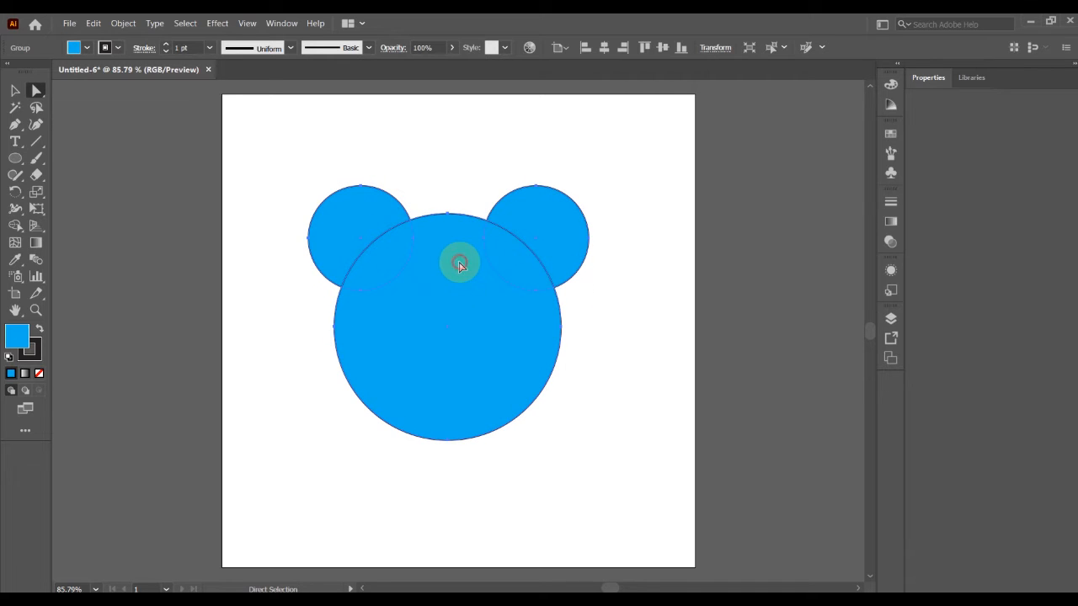
click(15, 89)
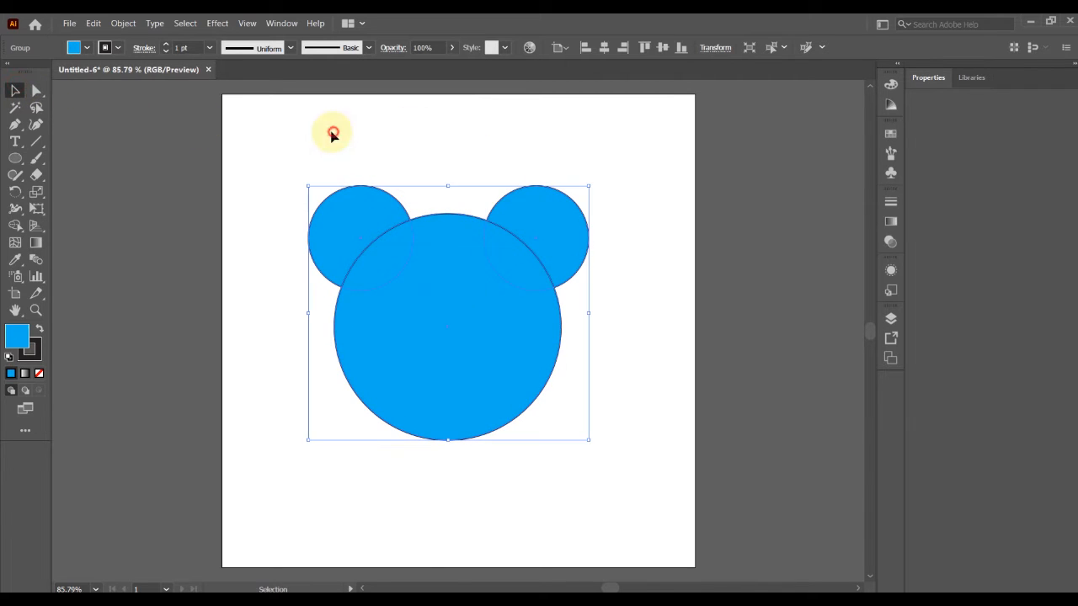
Move the large circle down on its own inside the group with Direct Selection, and undo that move.
click(329, 134)
click(36, 90)
drag(402, 241, 471, 349)
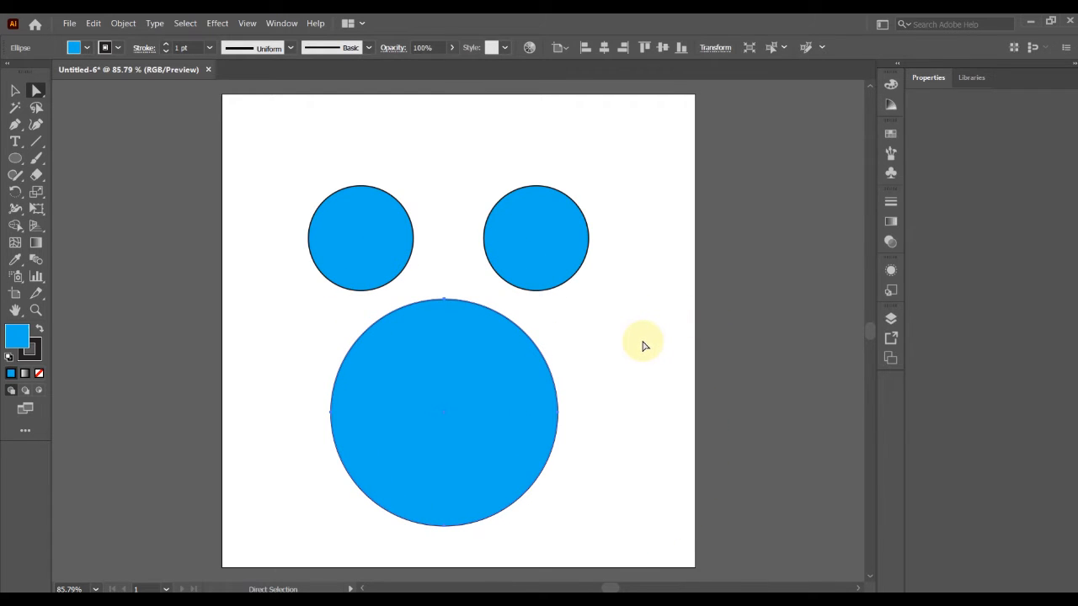
key(ctrl+z)
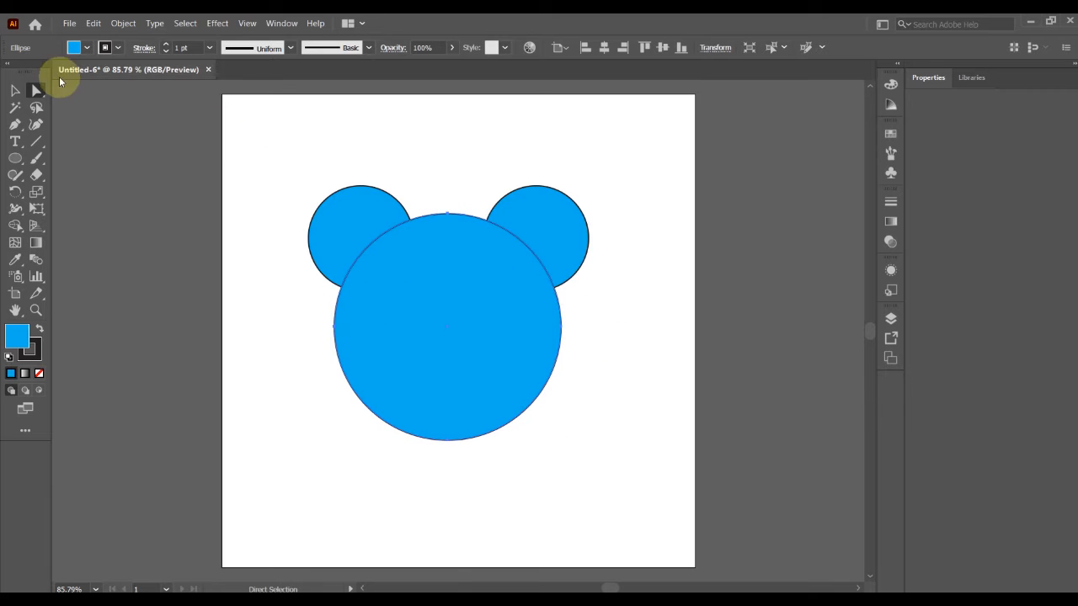
click(14, 91)
click(684, 160)
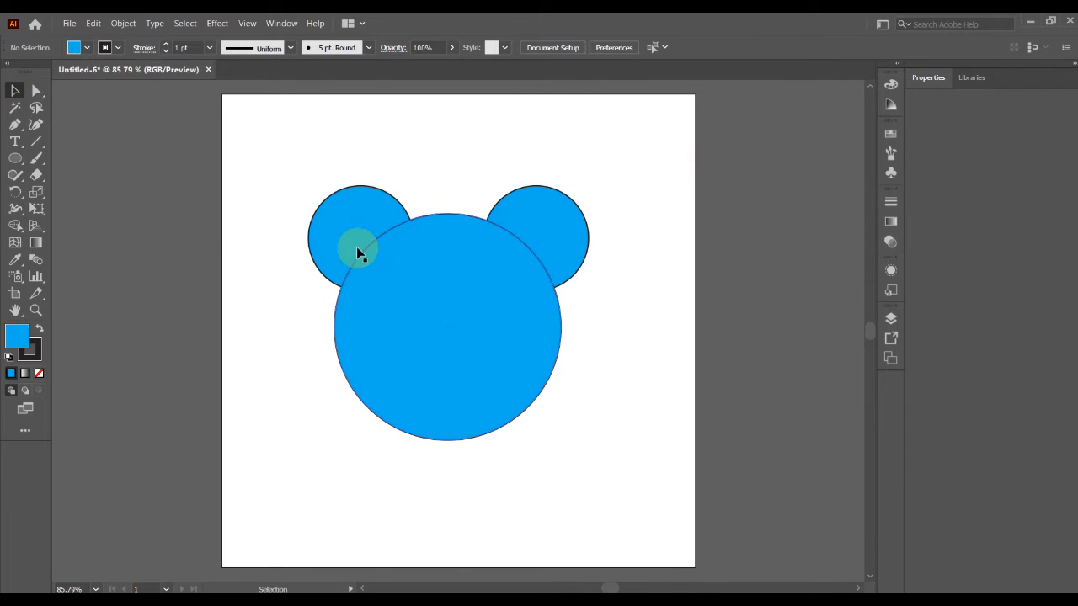
Ungroup the three blue circles into separate shapes.
click(356, 216)
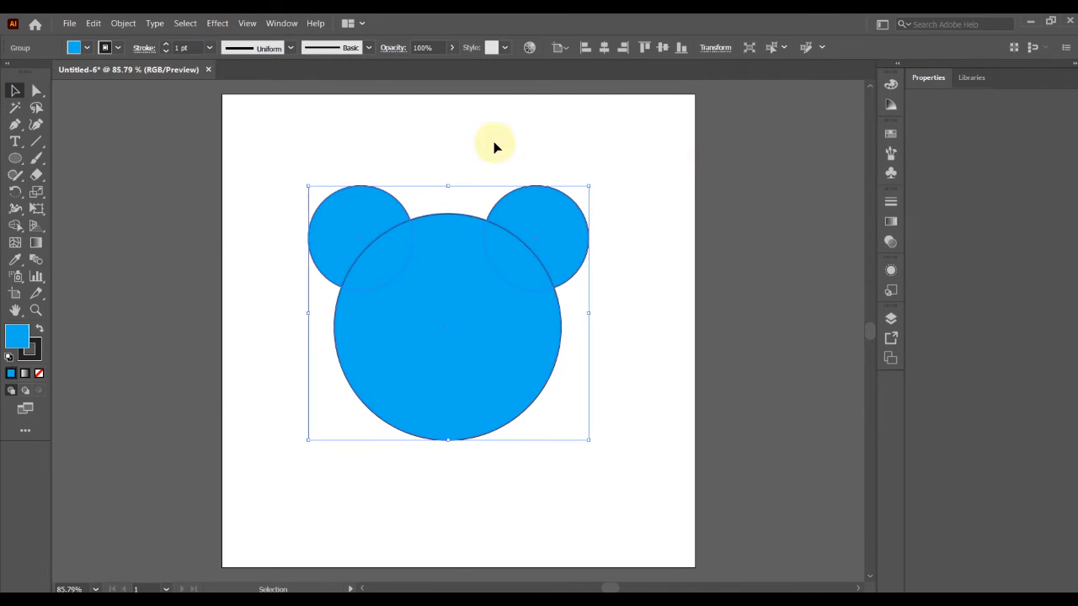
click(123, 23)
click(140, 95)
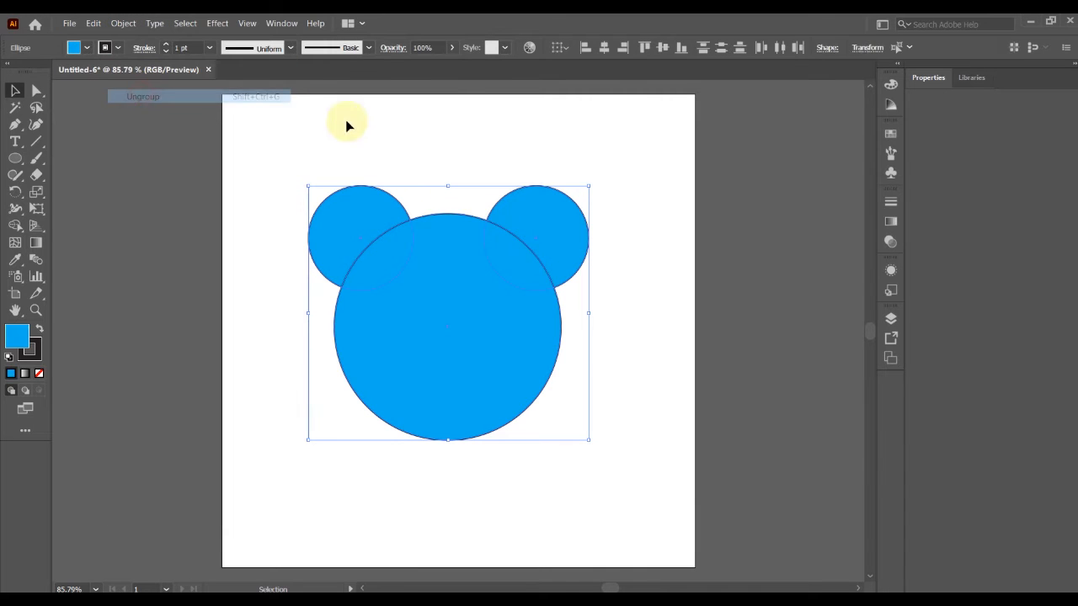
click(435, 144)
click(373, 210)
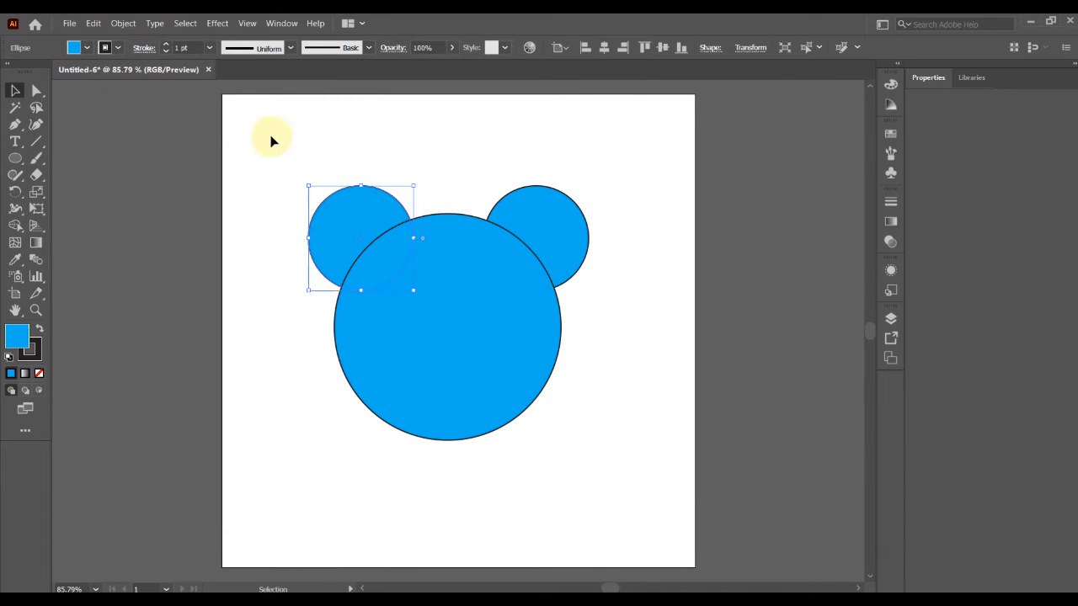
Select all three circles and use Shape Builder with a pink fill to separate the overlap between the large and right small circles.
drag(591, 413, 592, 412)
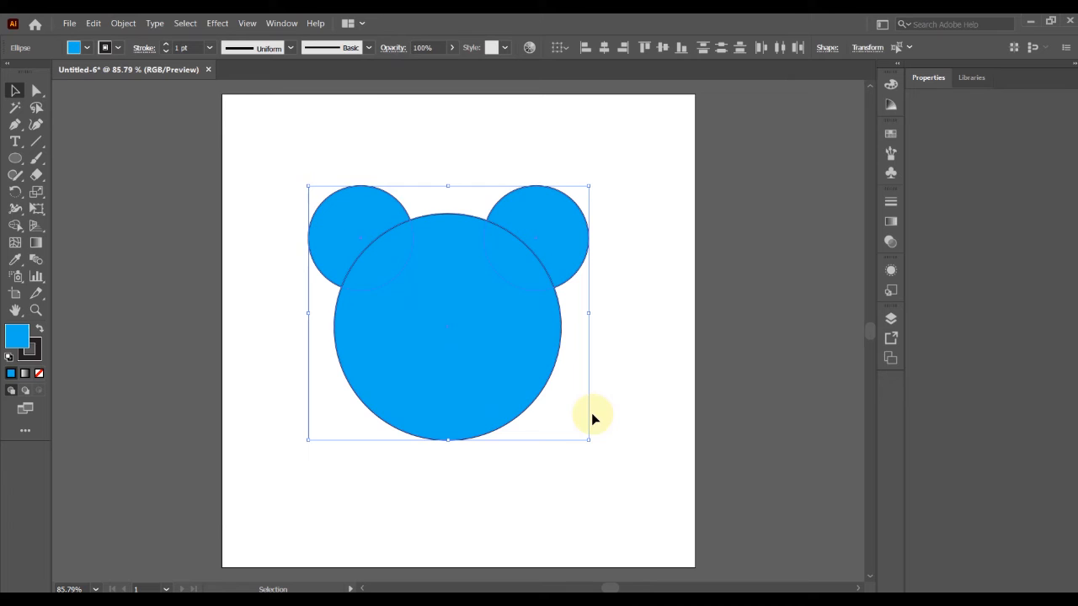
click(14, 225)
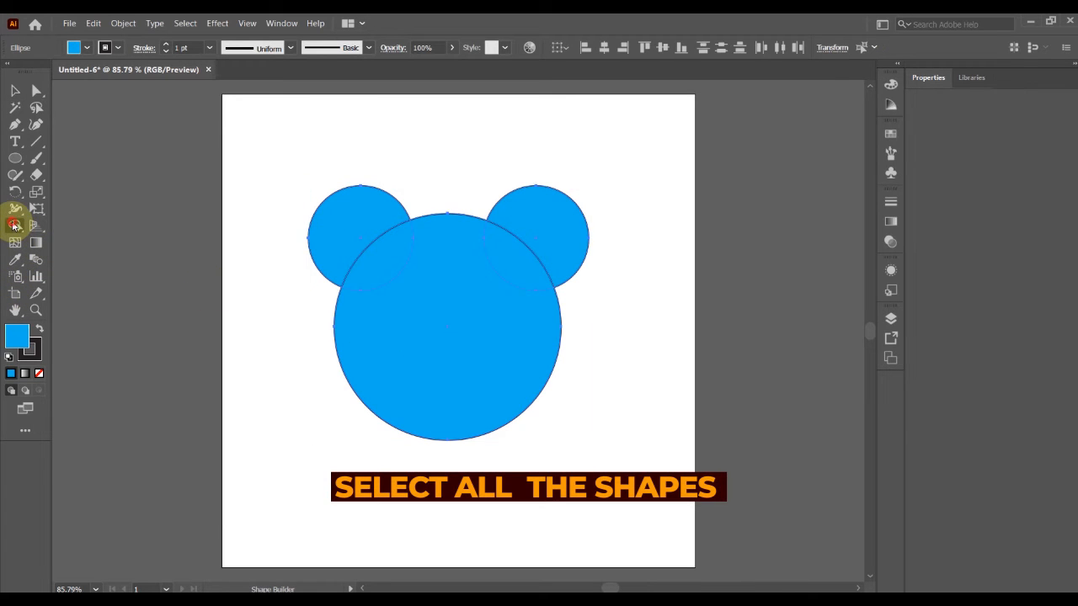
click(374, 236)
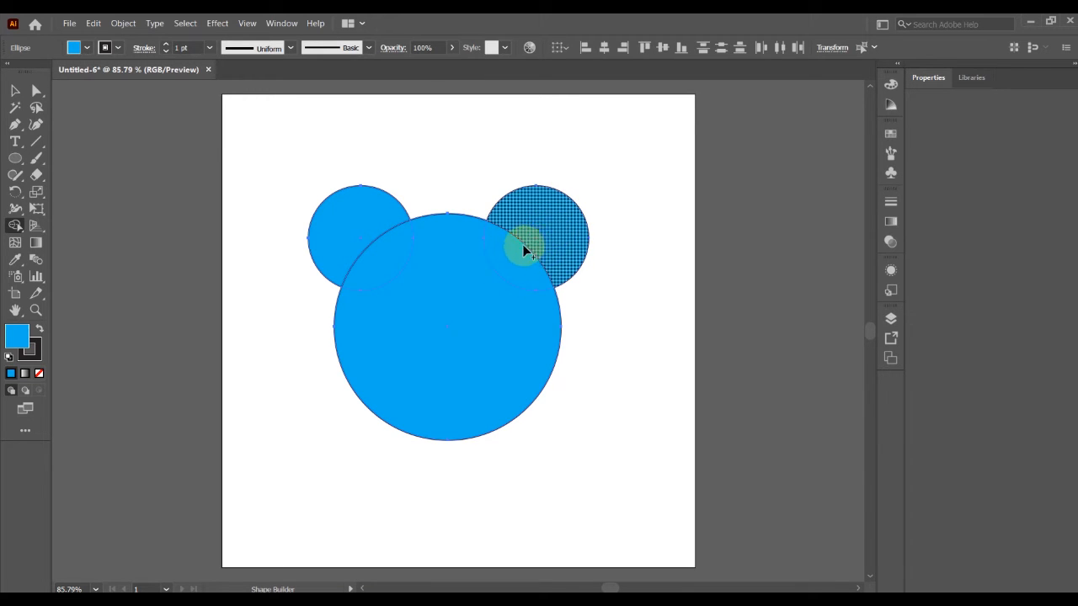
click(87, 47)
click(99, 74)
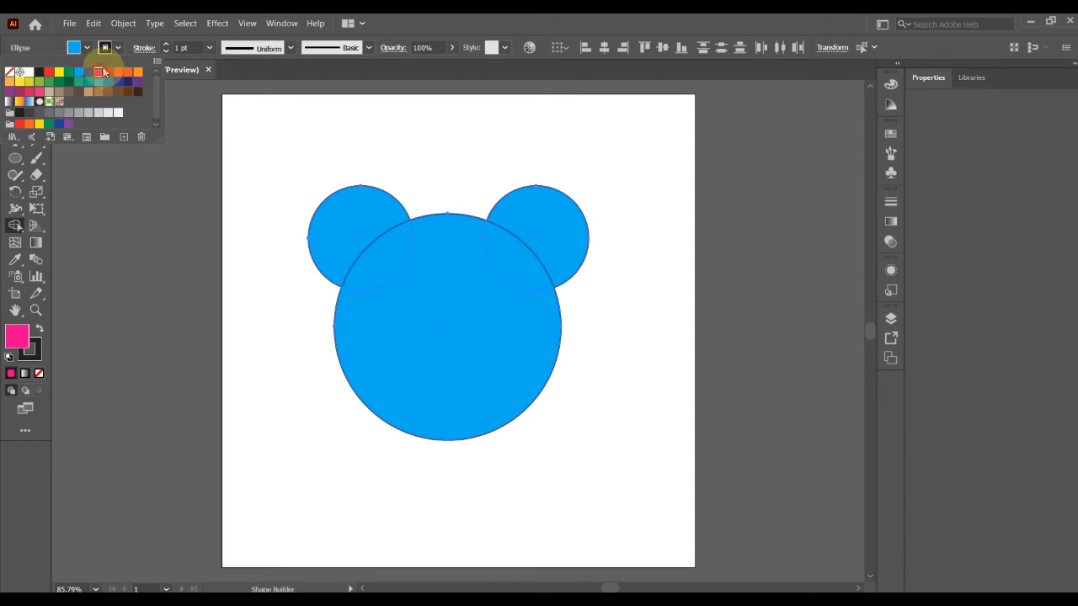
click(509, 256)
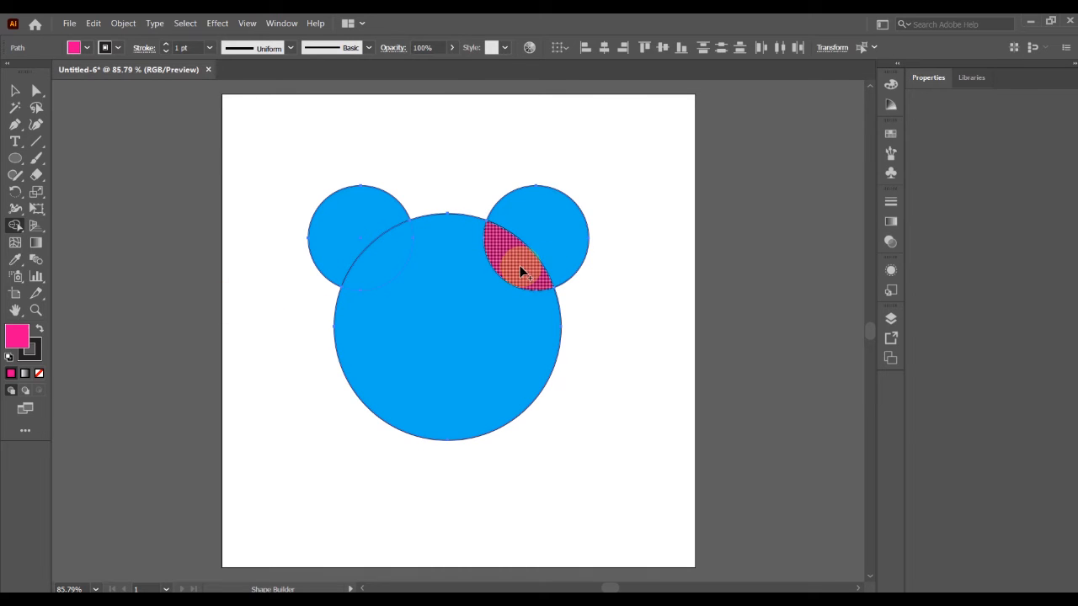
Move the pink overlap piece out beside the large circle, and undo the moves.
click(14, 90)
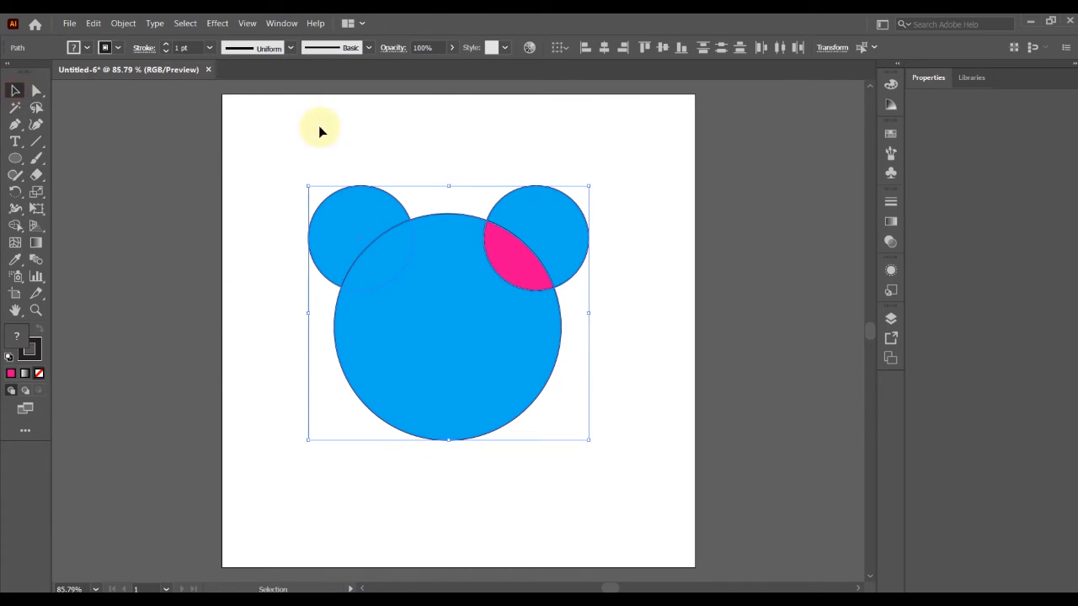
click(418, 122)
drag(505, 257, 640, 358)
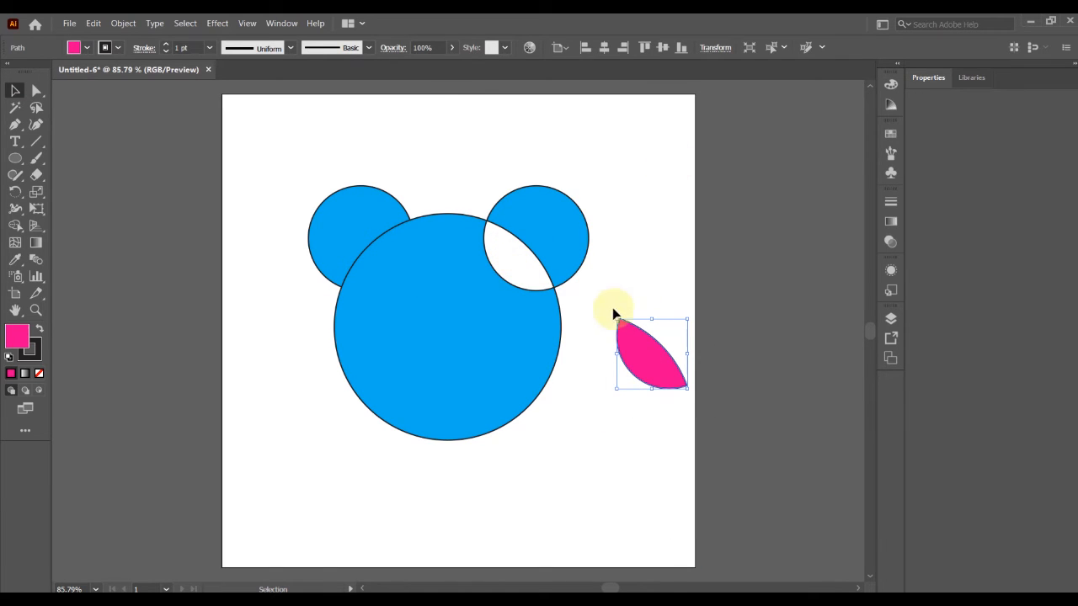
drag(649, 358, 614, 346)
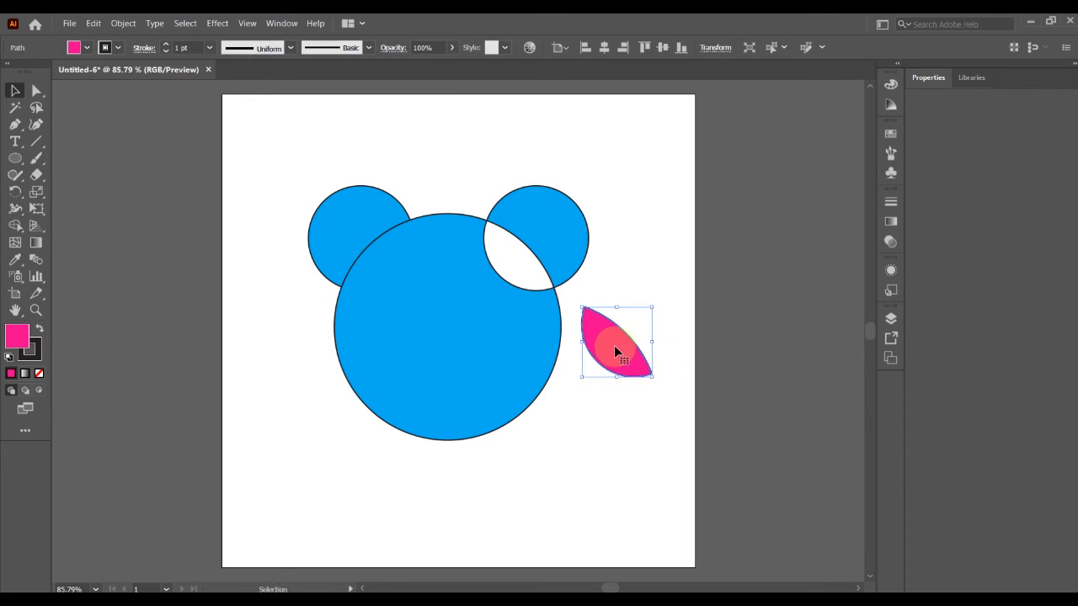
key(ctrl+z)
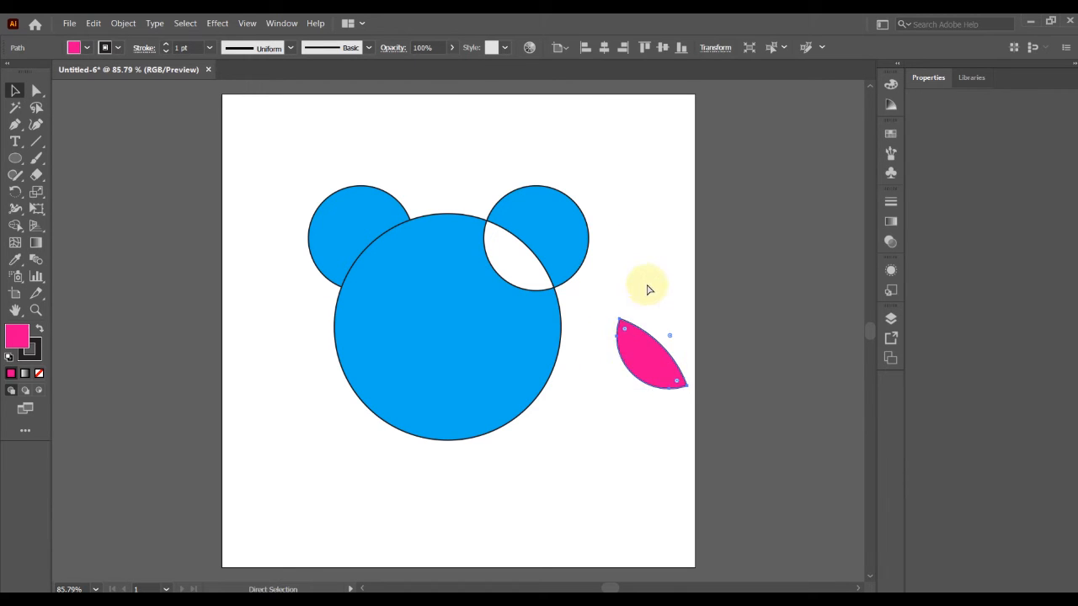
key(ctrl+z)
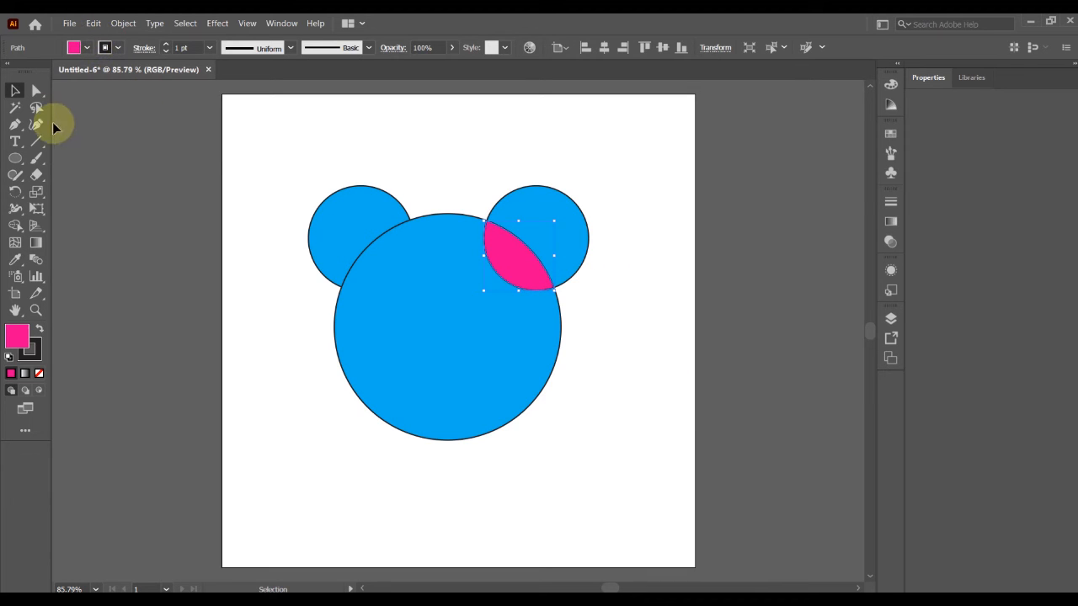
Select all the shapes and merge them with Shape Builder into a single pink bear-head shape.
click(281, 149)
drag(266, 141, 564, 443)
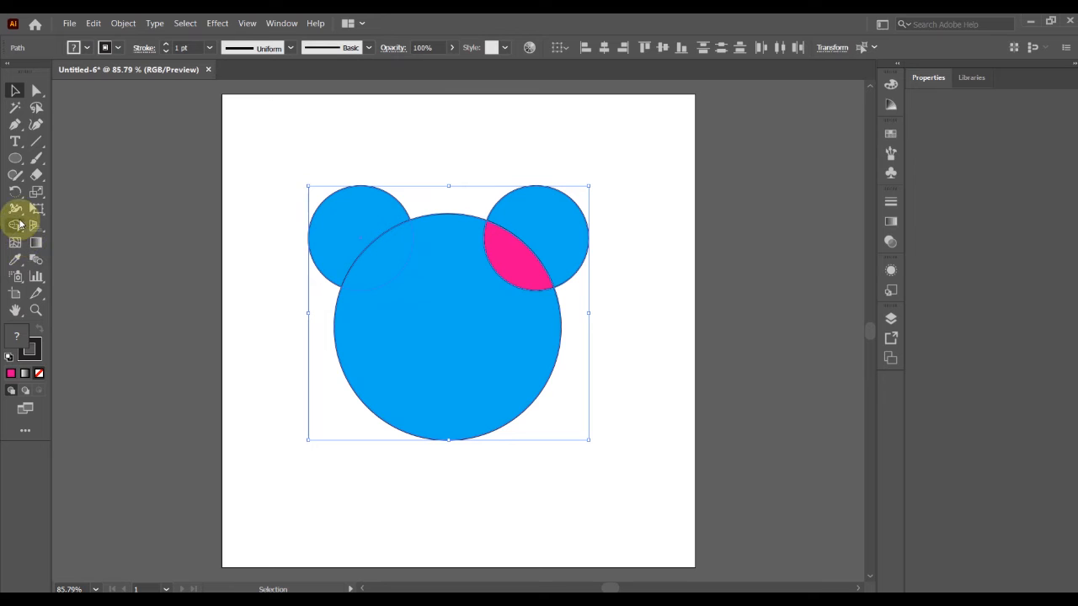
click(15, 226)
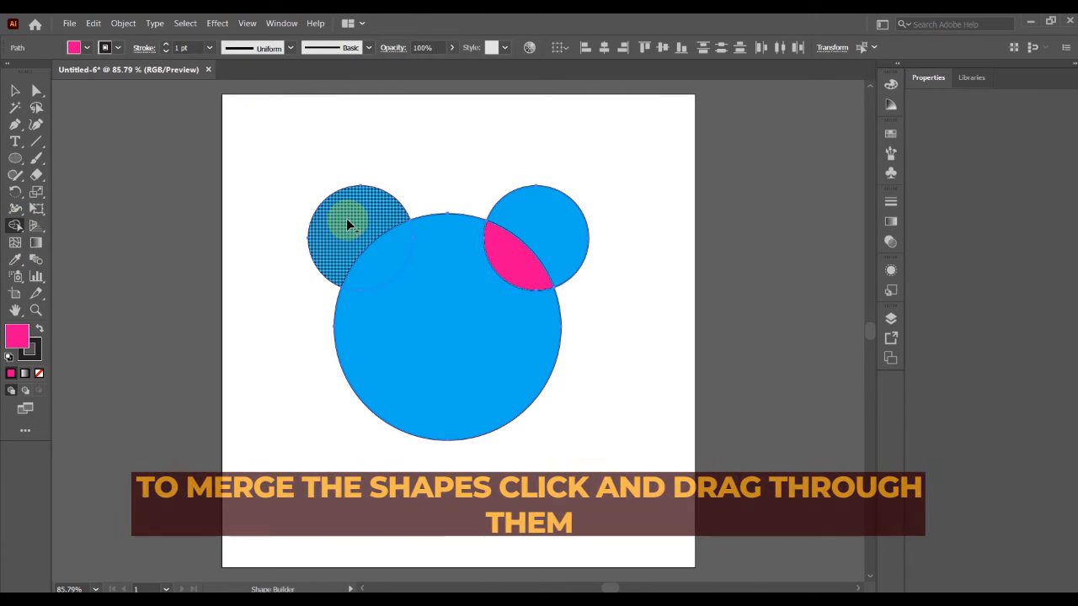
mouse_move(346, 221)
mouse_down()
mouse_move(382, 251)
mouse_move(379, 312)
mouse_move(446, 326)
mouse_move(502, 287)
mouse_move(525, 229)
mouse_move(517, 260)
mouse_move(469, 273)
mouse_move(550, 204)
mouse_move(480, 276)
mouse_up()
click(14, 90)
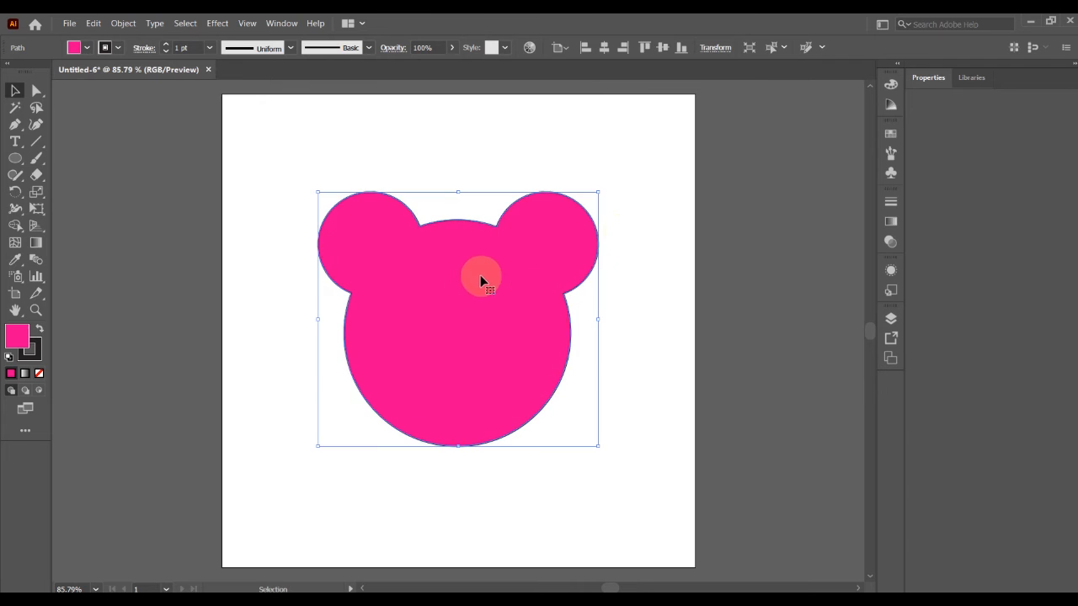
Select the merged pink shape with Direct Selection to examine its anchor points.
click(660, 174)
click(38, 90)
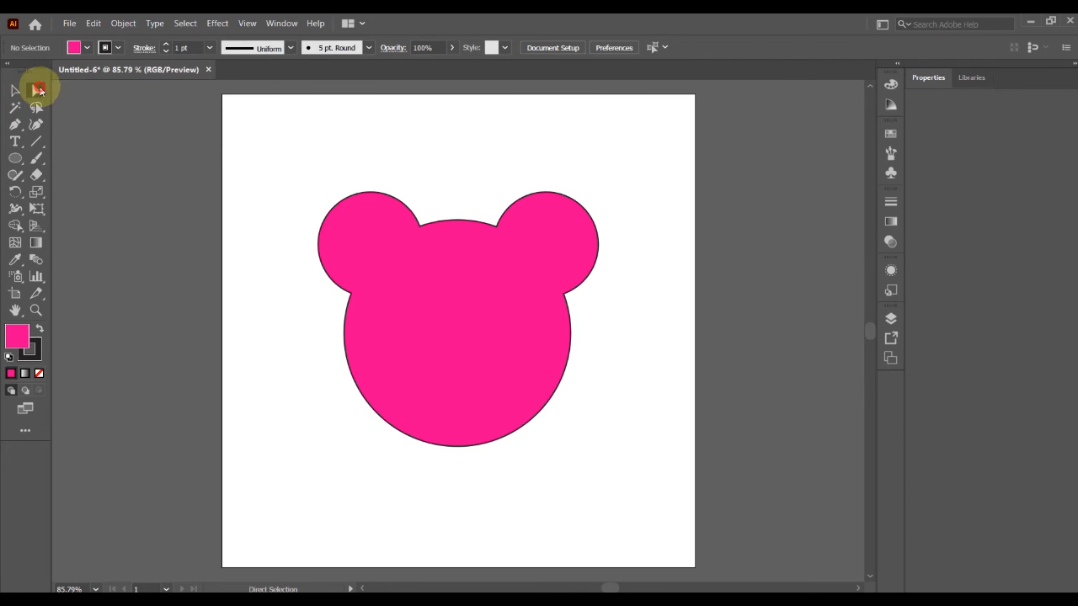
click(436, 255)
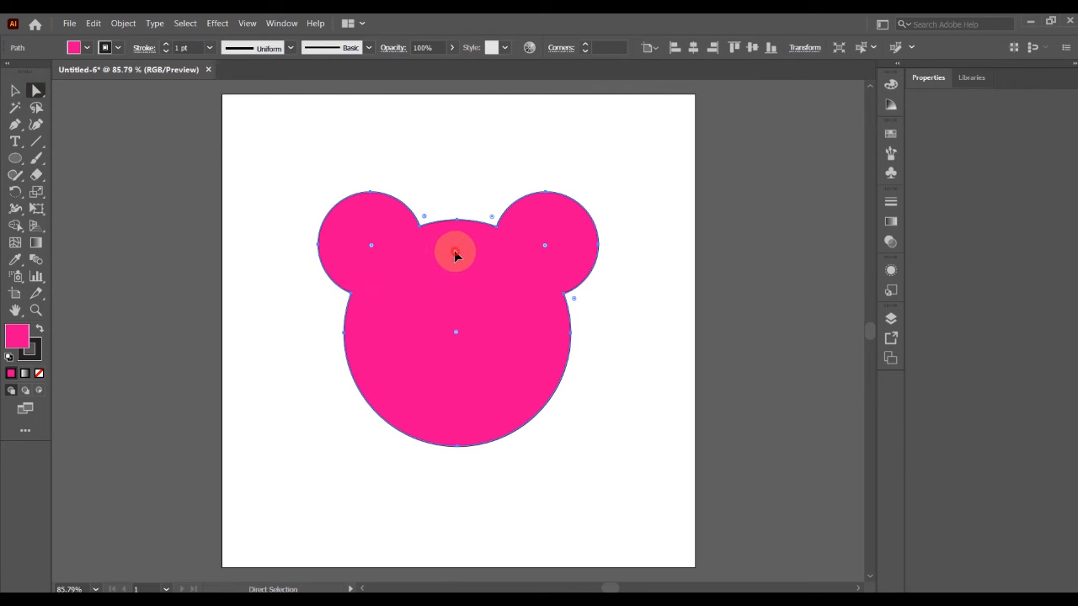
Draw a small pink circle below and left of the bear head, and duplicate it slightly higher so the two overlap.
click(15, 90)
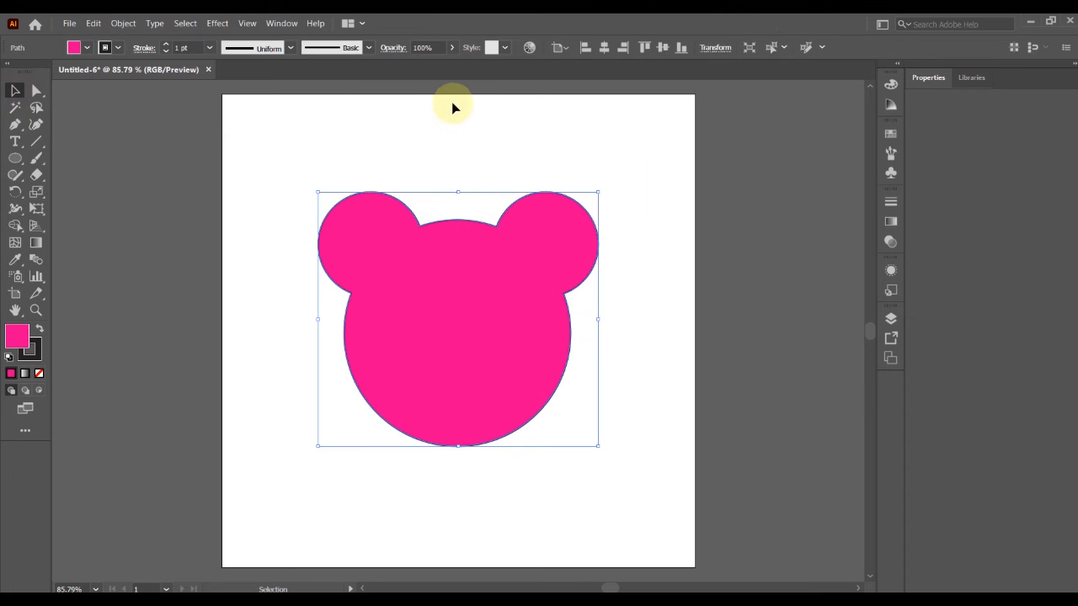
click(465, 134)
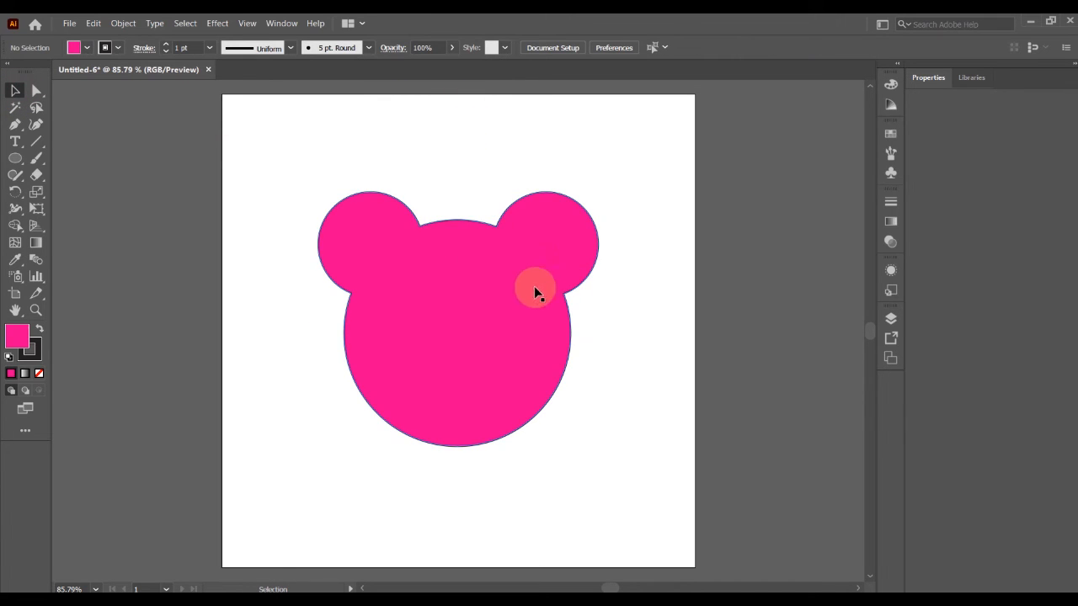
click(12, 159)
drag(245, 404, 342, 500)
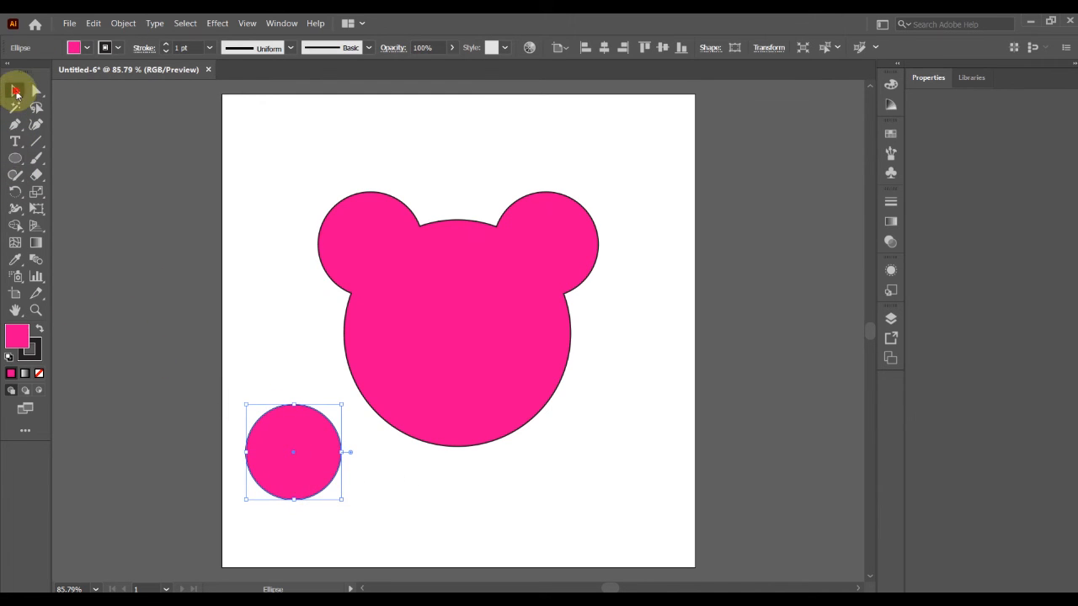
click(15, 90)
drag(303, 433, 303, 411)
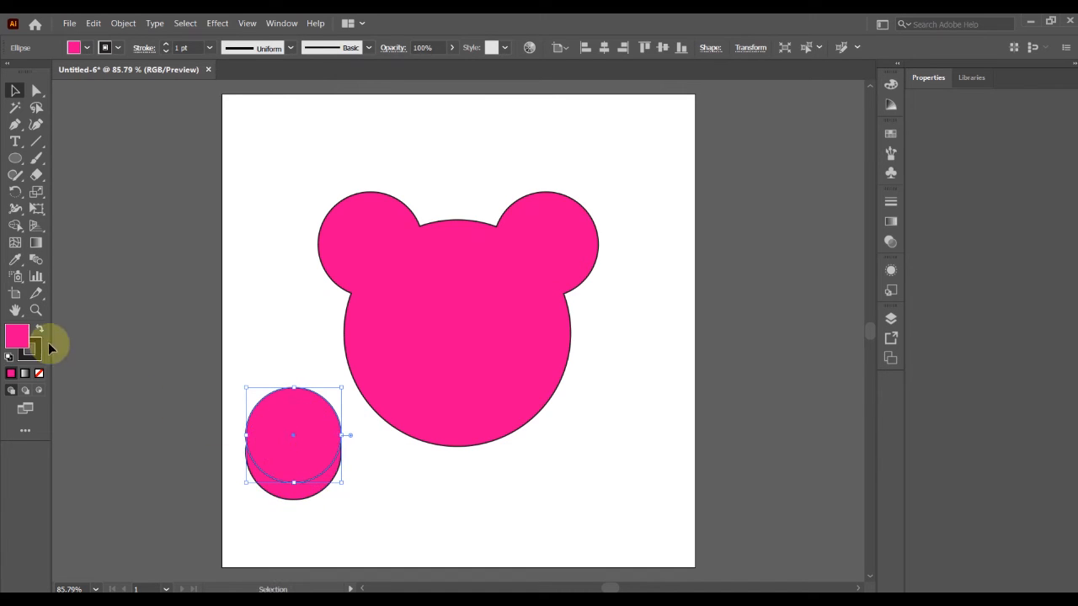
Select both small circles and delete the upper circle, including the overlap, with Shape Builder to leave a crescent.
shift+click(299, 498)
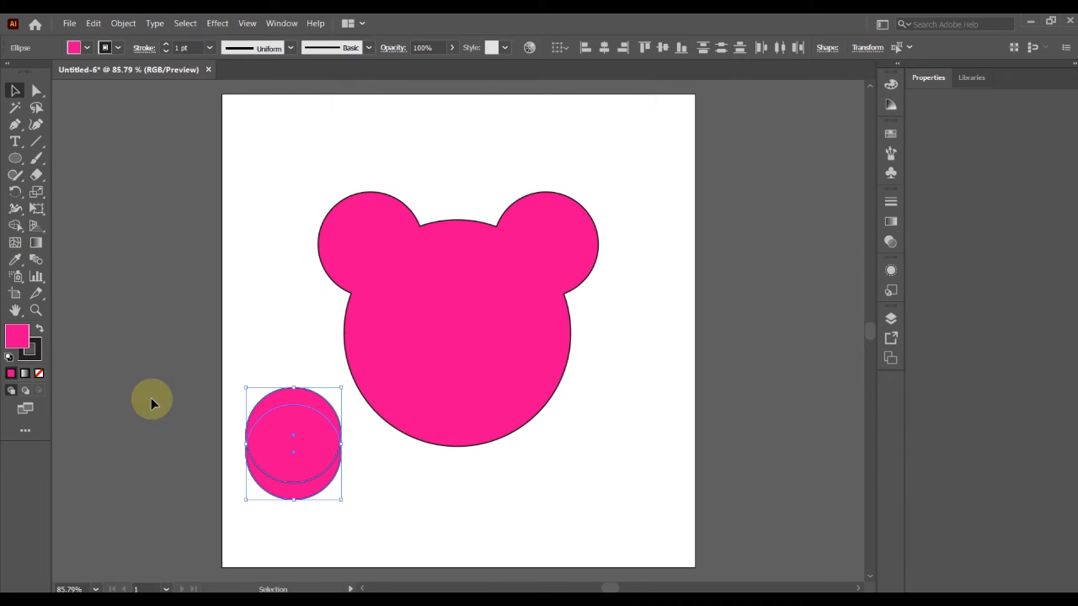
click(15, 225)
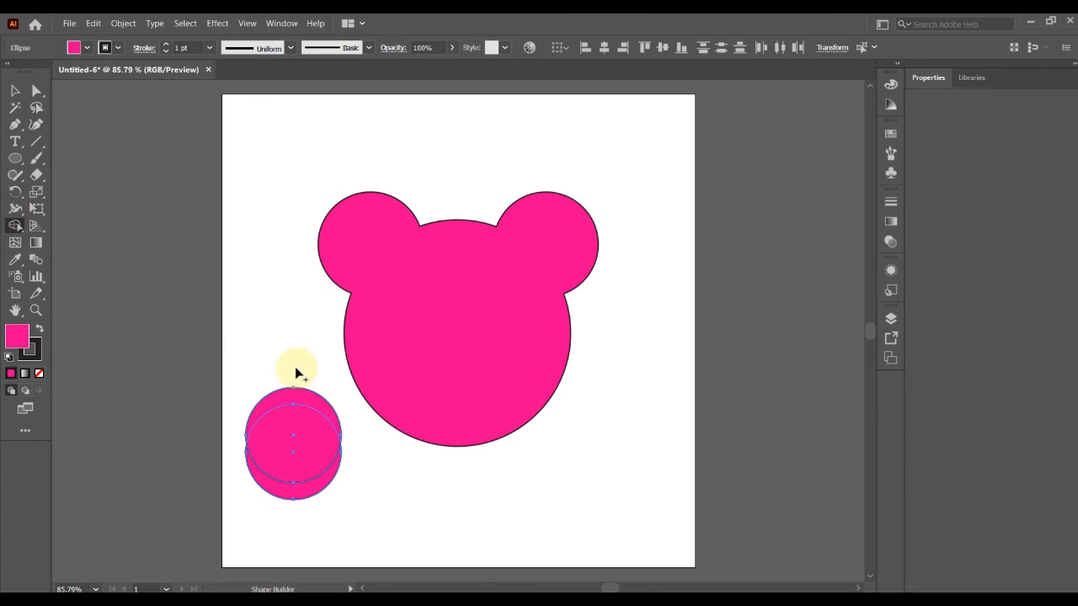
mouse_move(294, 371)
mouse_down()
mouse_move(285, 444)
mouse_move(294, 378)
mouse_move(299, 438)
mouse_move(294, 423)
mouse_up()
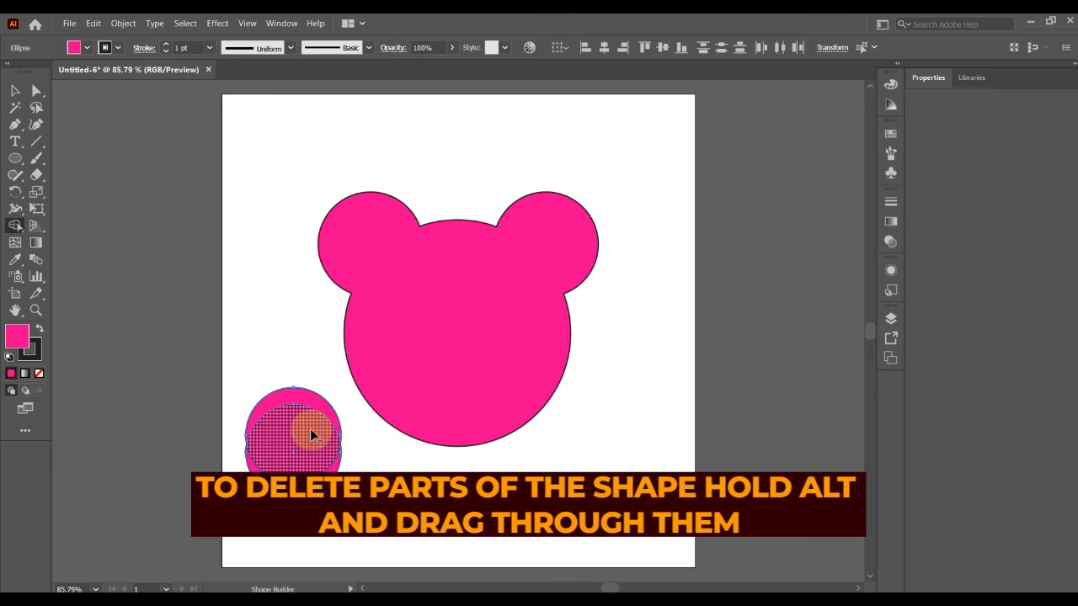
drag(310, 429, 308, 393)
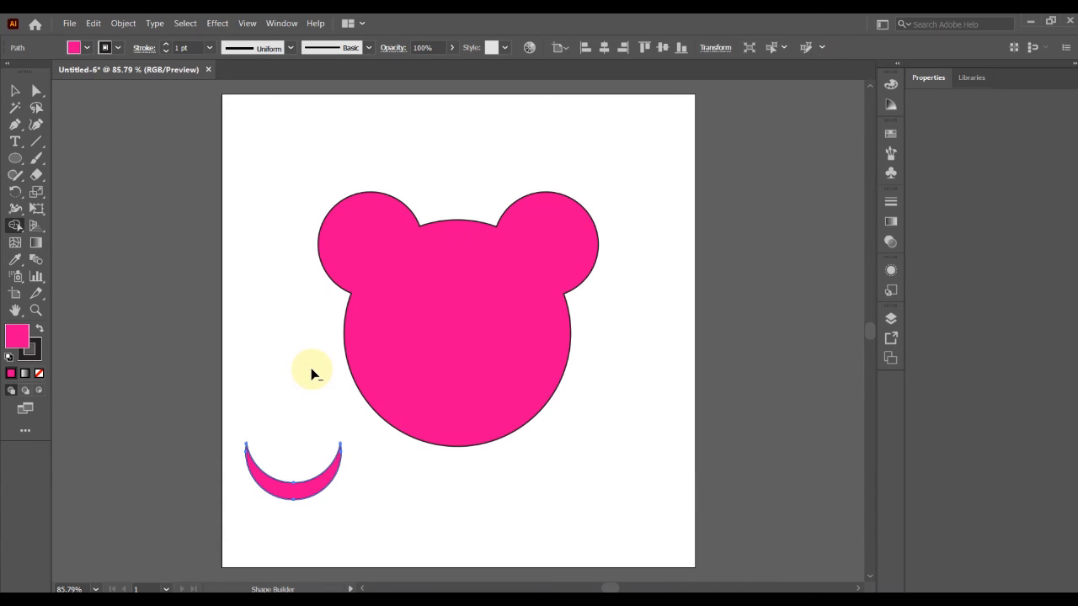
Fill the crescent with white and move it onto the lower part of the bear head as a mouth.
click(15, 91)
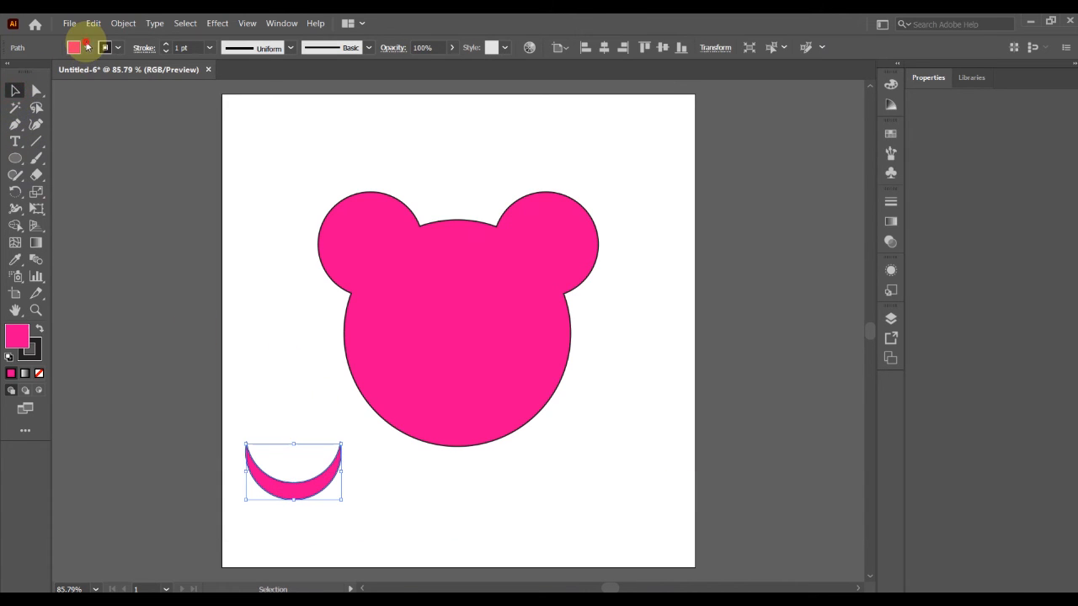
click(84, 48)
click(31, 72)
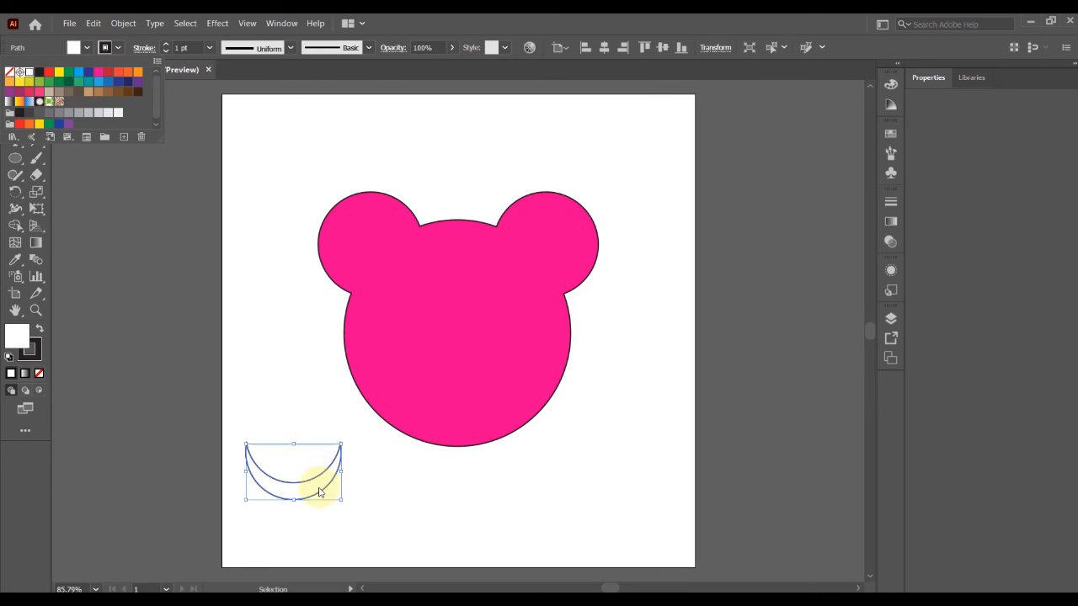
click(310, 482)
mouse_move(324, 480)
mouse_down()
mouse_move(351, 433)
mouse_move(495, 367)
mouse_move(470, 390)
mouse_move(479, 390)
mouse_up()
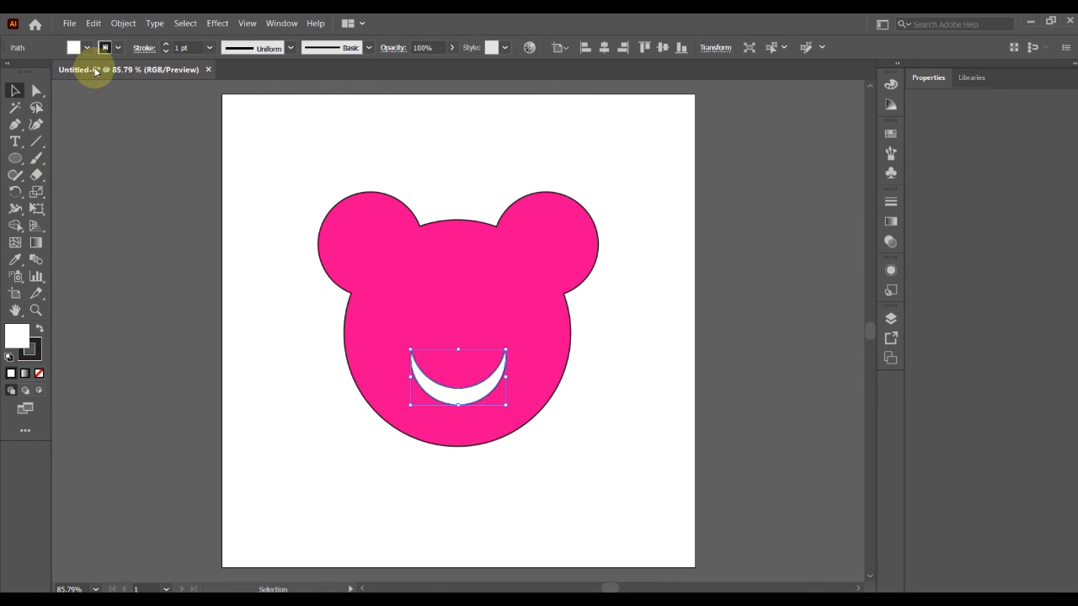
Remove the stroke from the white crescent mouth by setting it to None.
click(118, 49)
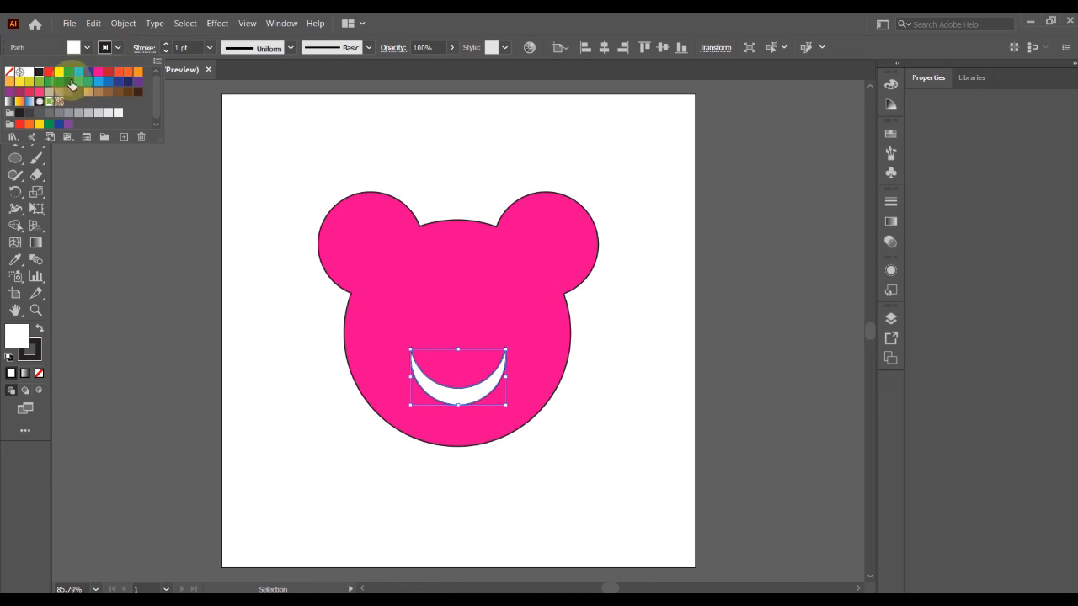
click(10, 74)
click(475, 128)
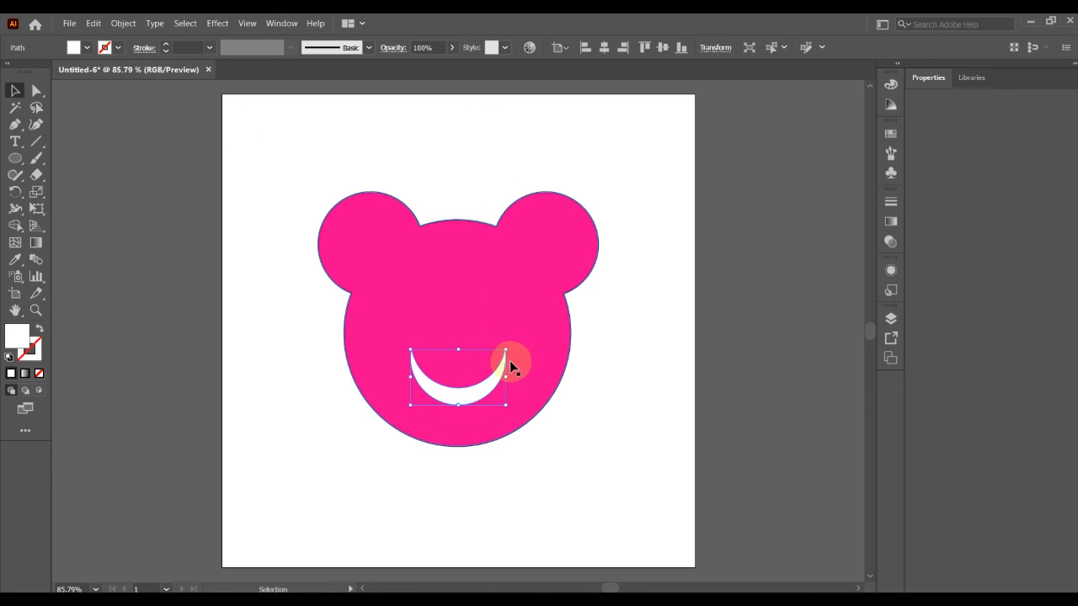
Select the bear head together with the crescent and cut the mouth out of the head with Shape Builder.
click(528, 336)
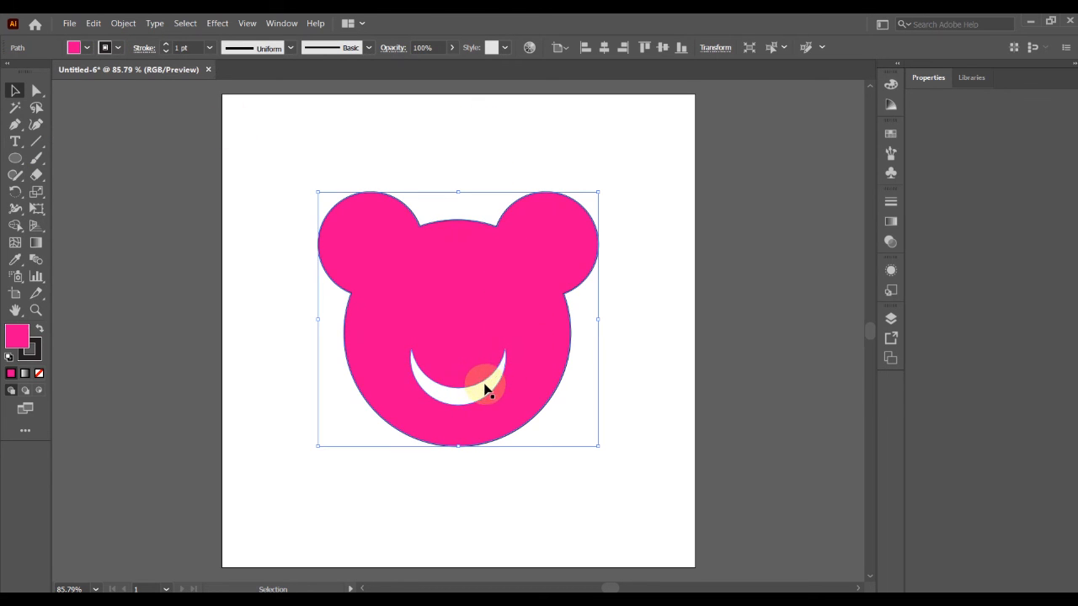
mouse_move(486, 389)
mouse_down()
mouse_move(527, 393)
mouse_move(481, 387)
mouse_move(530, 370)
mouse_move(499, 386)
mouse_move(458, 382)
mouse_move(480, 388)
mouse_up()
key(v)
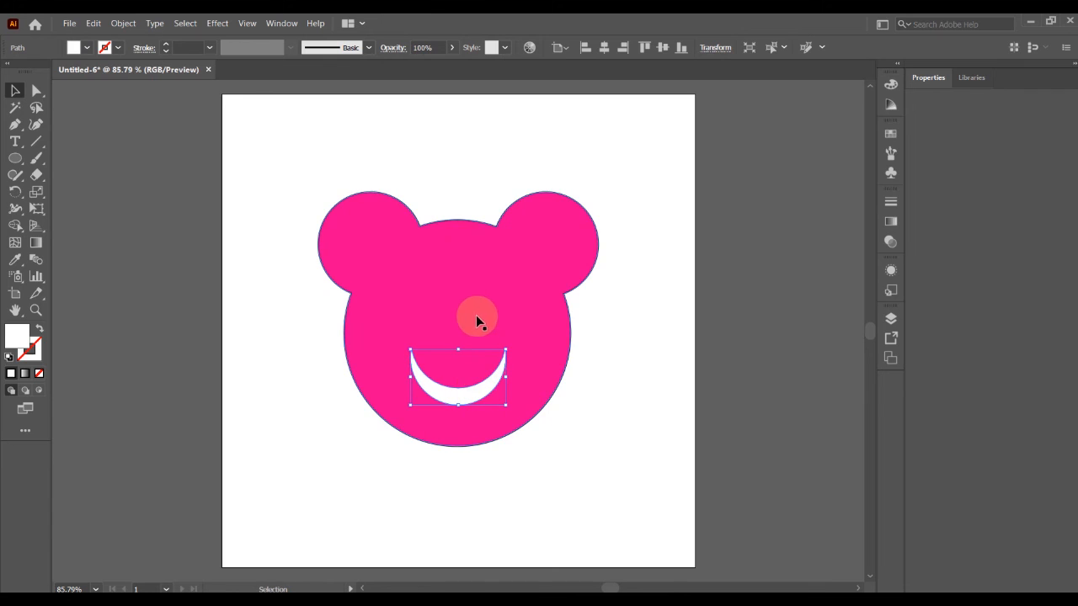
click(475, 300)
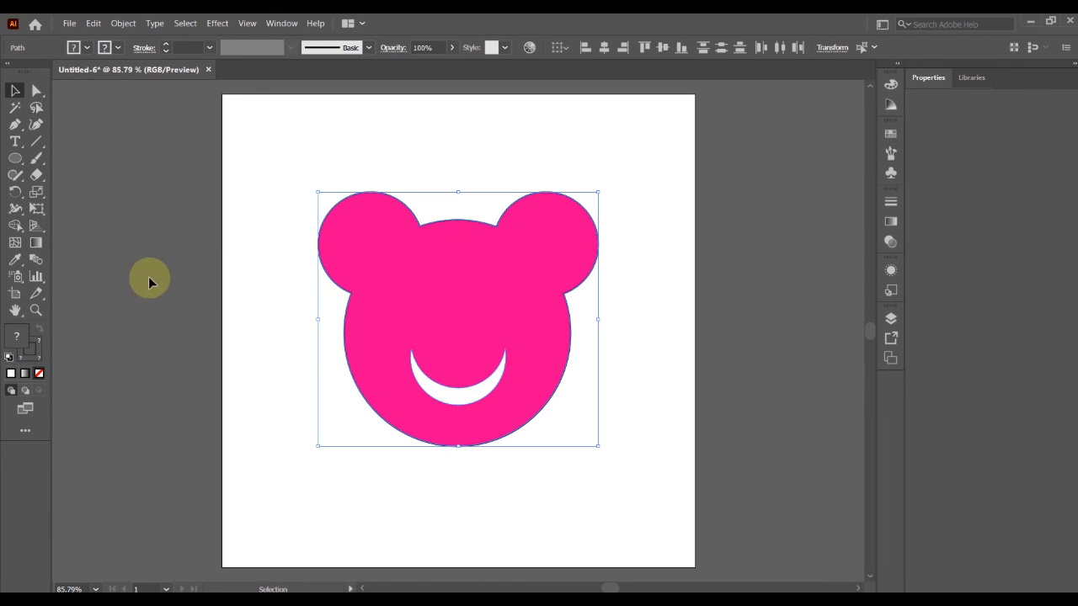
click(17, 226)
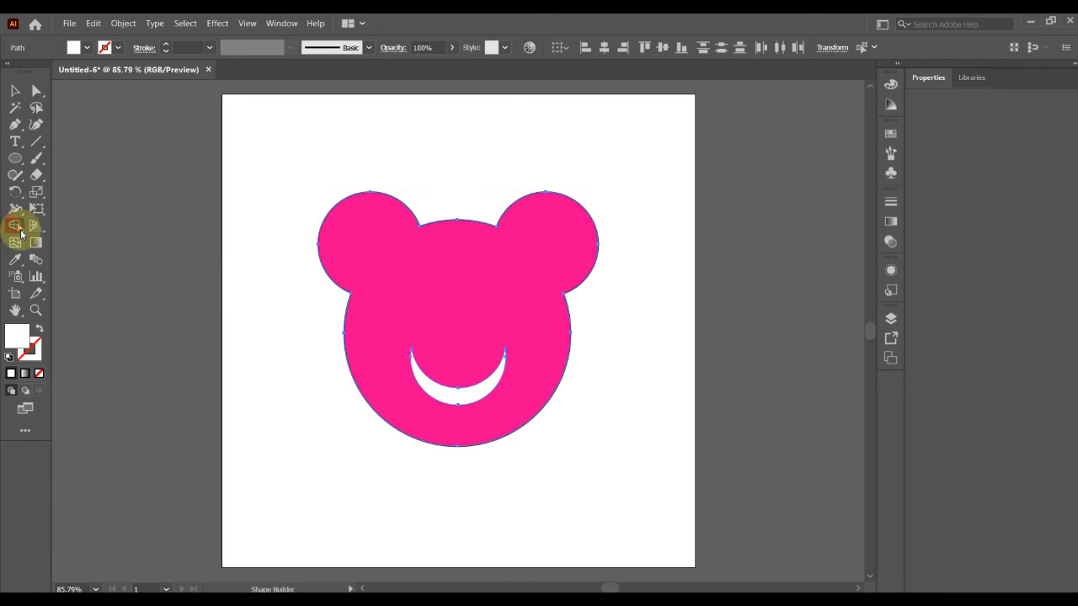
alt+click(469, 396)
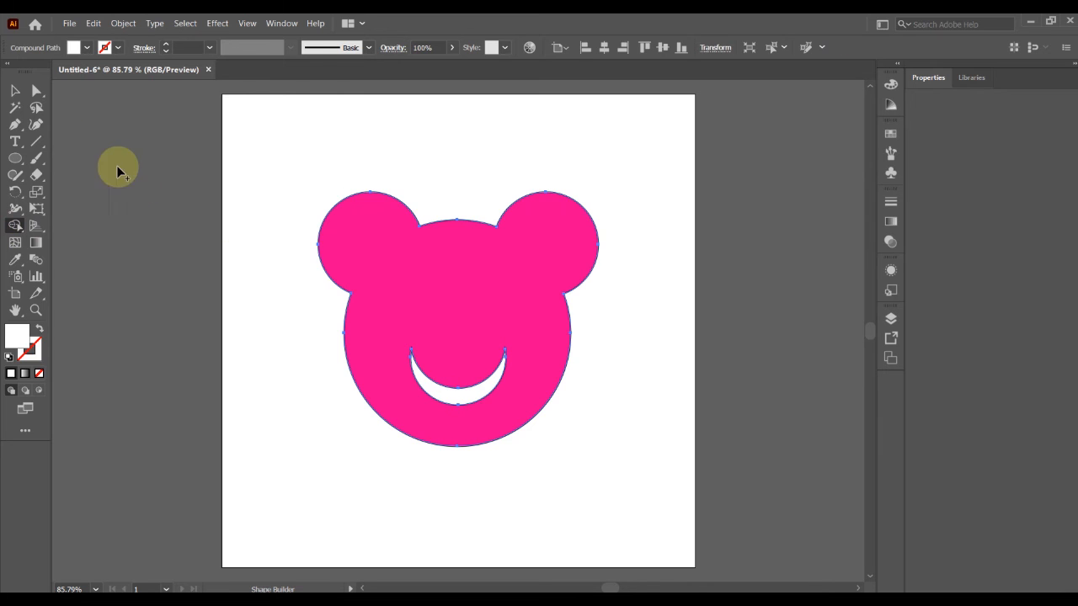
Move the bear head with its cut-out mouth slightly down and to the right on the artboard.
click(13, 91)
drag(515, 291, 477, 331)
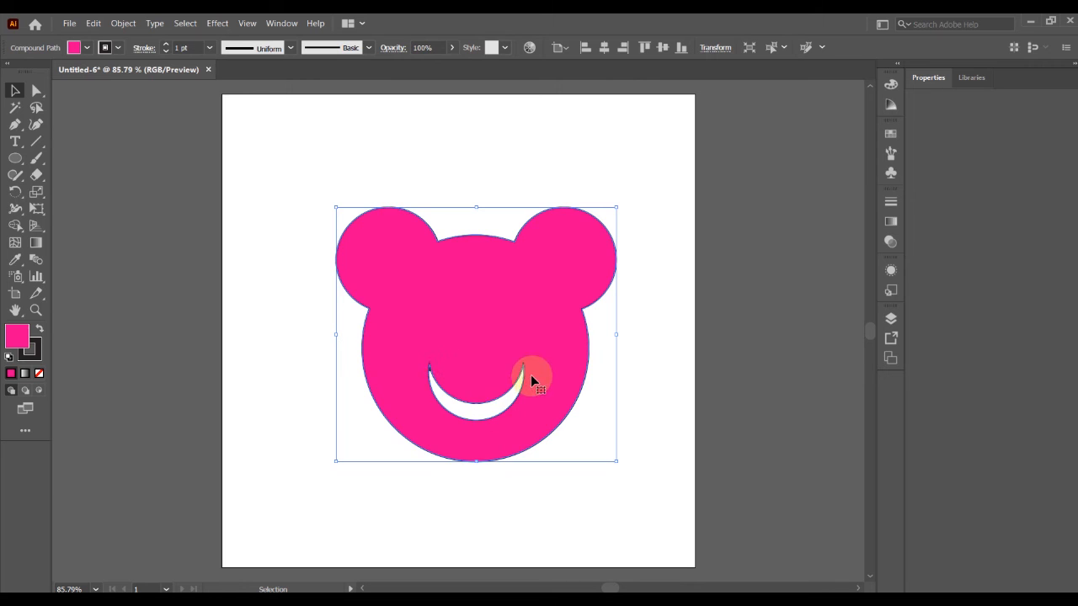
mouse_move(502, 329)
mouse_down()
mouse_move(543, 352)
mouse_move(503, 332)
mouse_up()
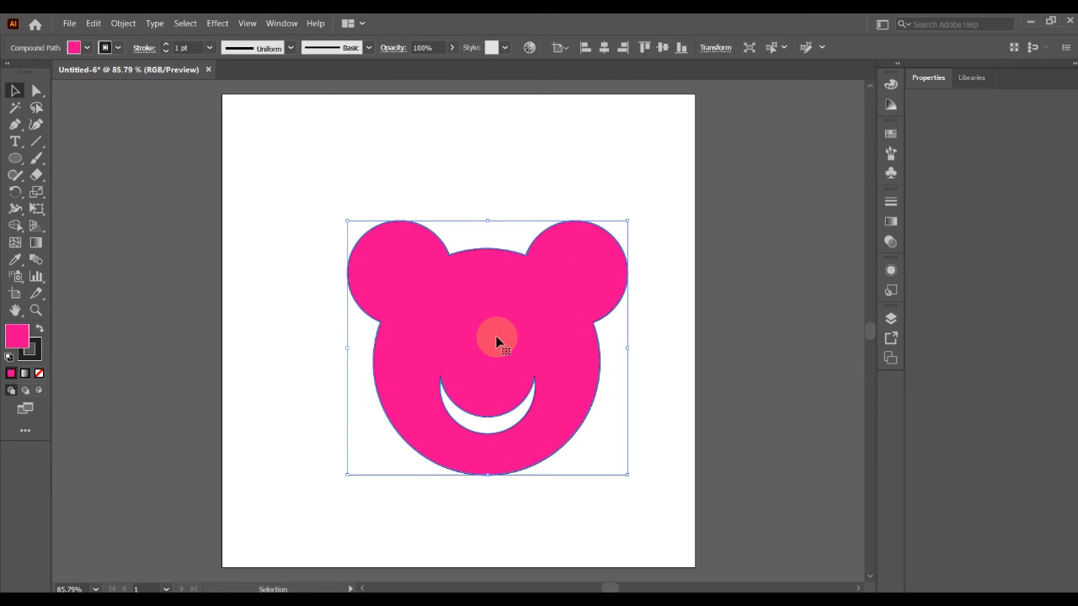